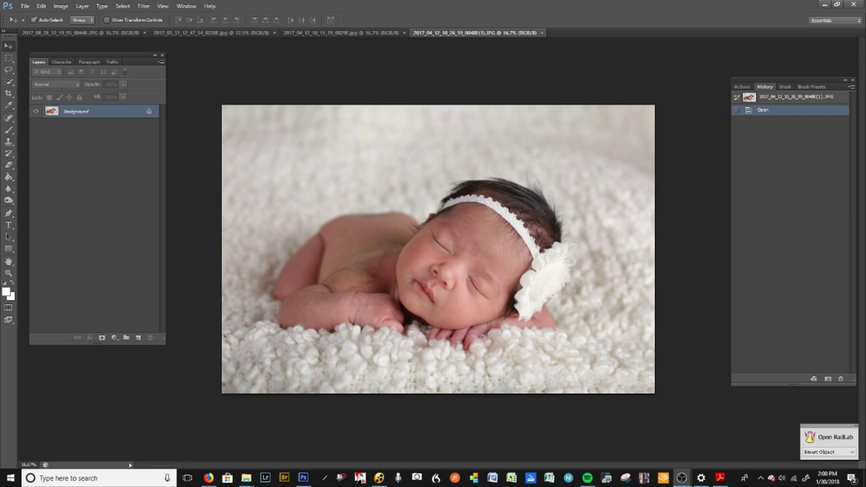
Look through the other open newborn photos, then return to the one with the white flower headband
click(381, 33)
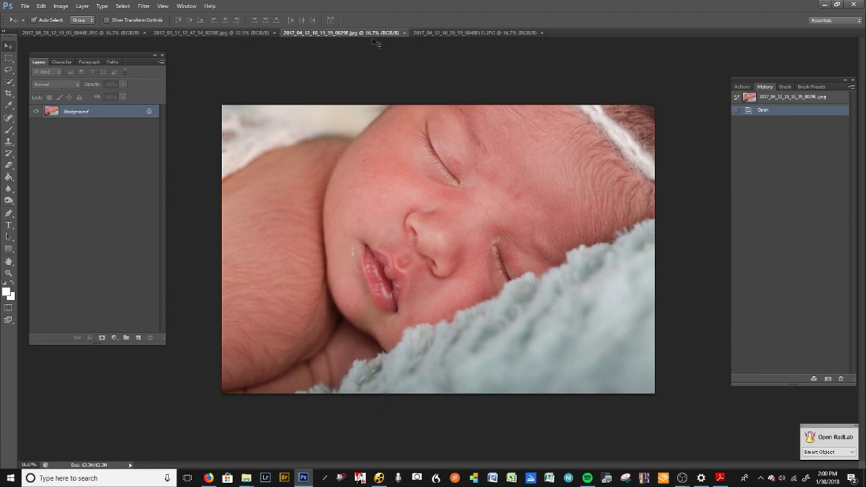
click(236, 34)
click(107, 33)
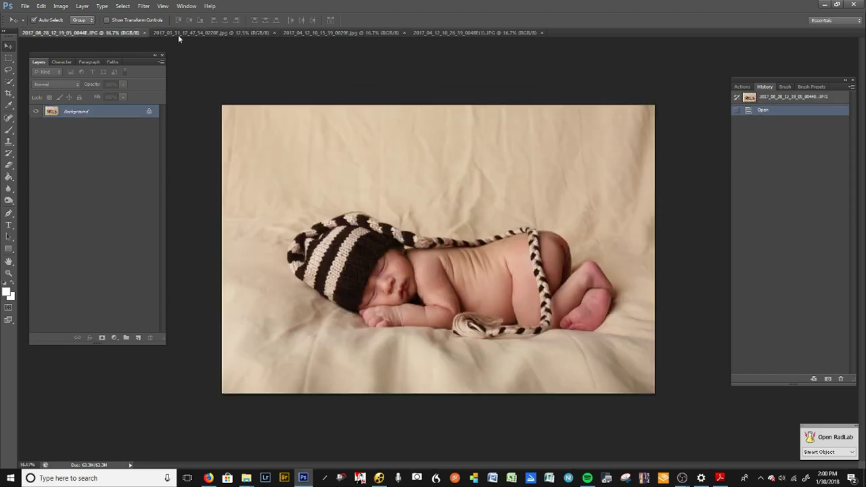
click(455, 34)
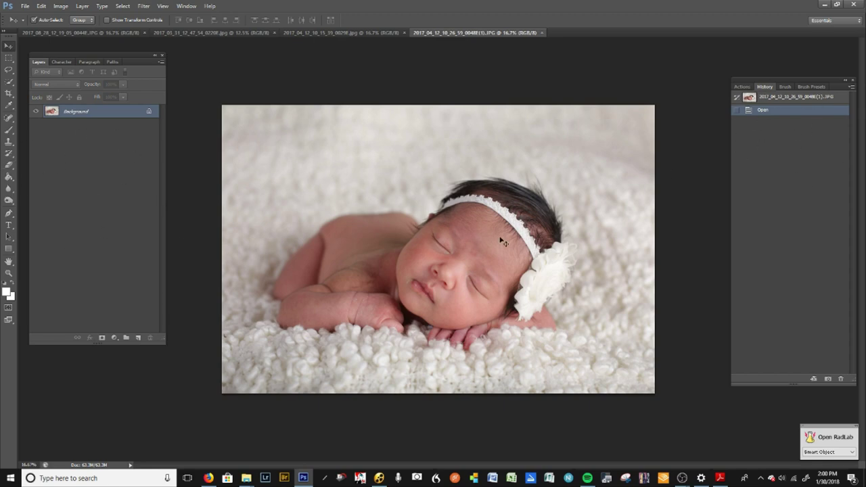
Examine the baby's face, lips, hand and wrist up close for skin blemishes and dry flakes
key(ctrl+plus)
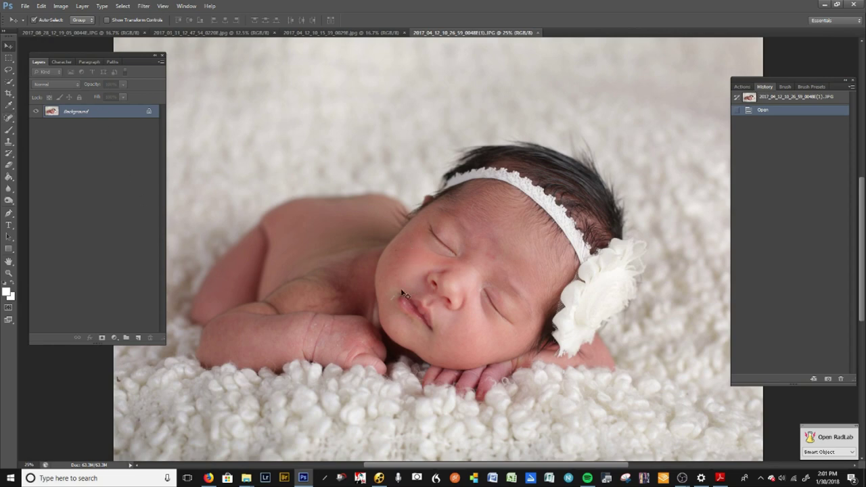
key(ctrl+plus)
key(ctrl+plus)
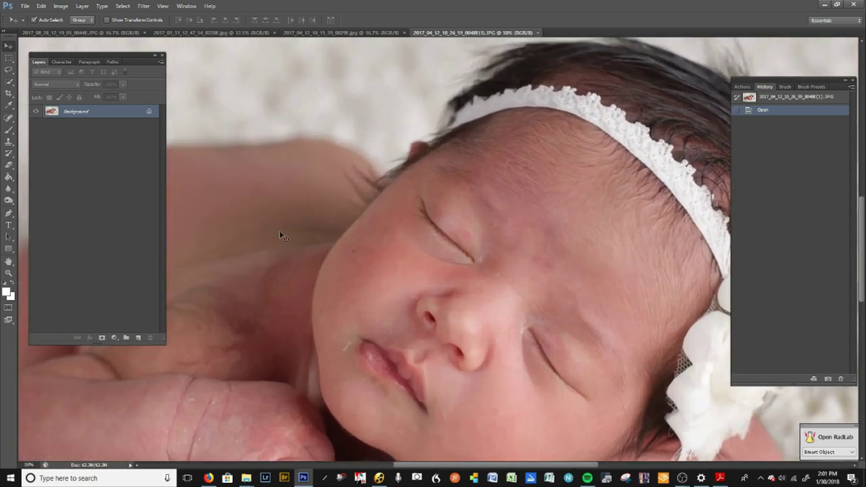
drag(325, 283, 360, 219)
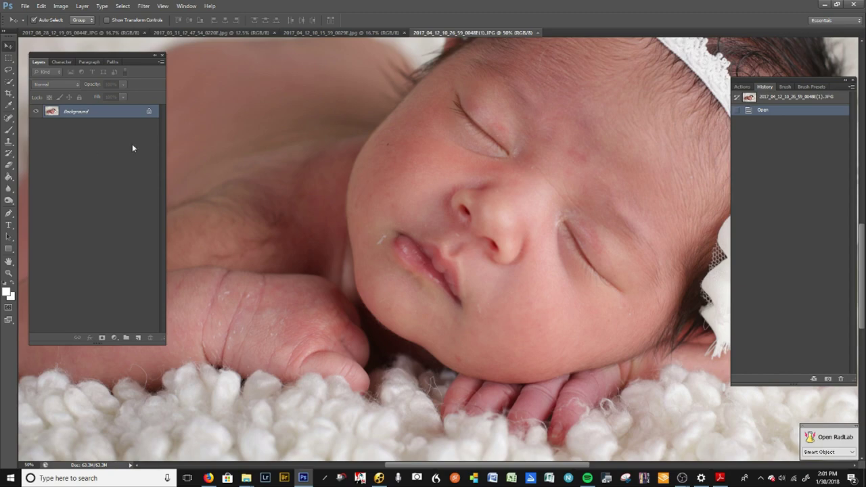
scroll(593, 189, down, 3)
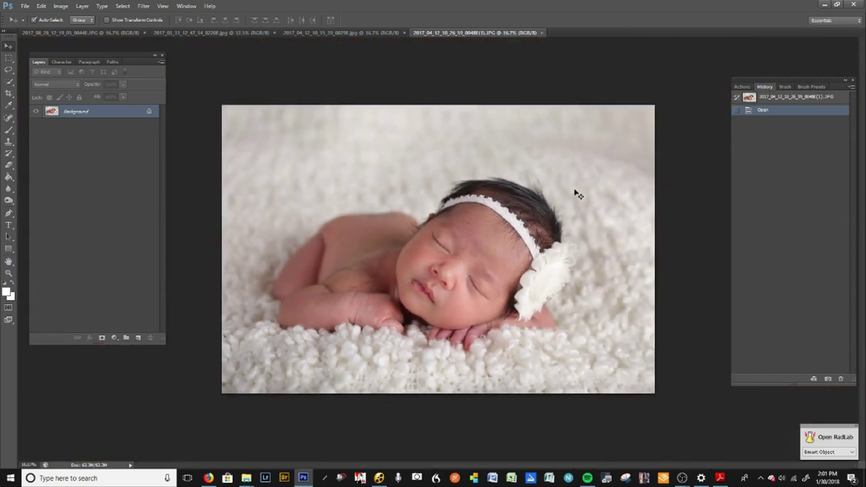
scroll(577, 194, up, 1)
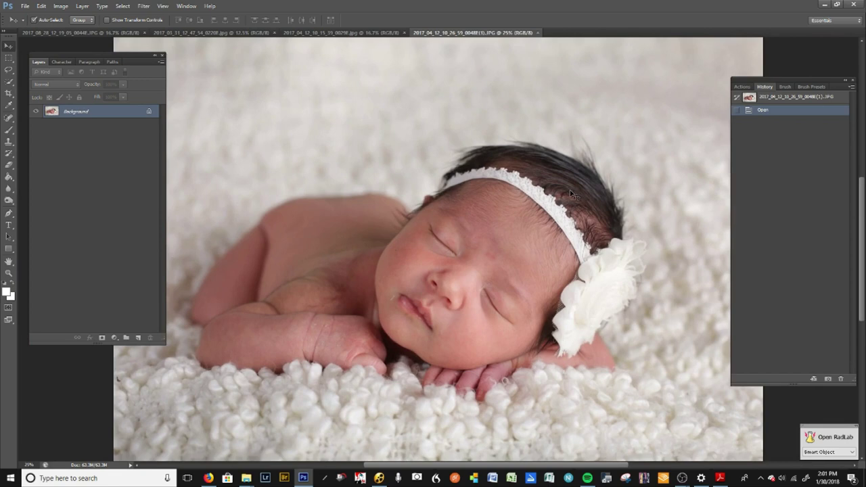
scroll(570, 197, up, 1)
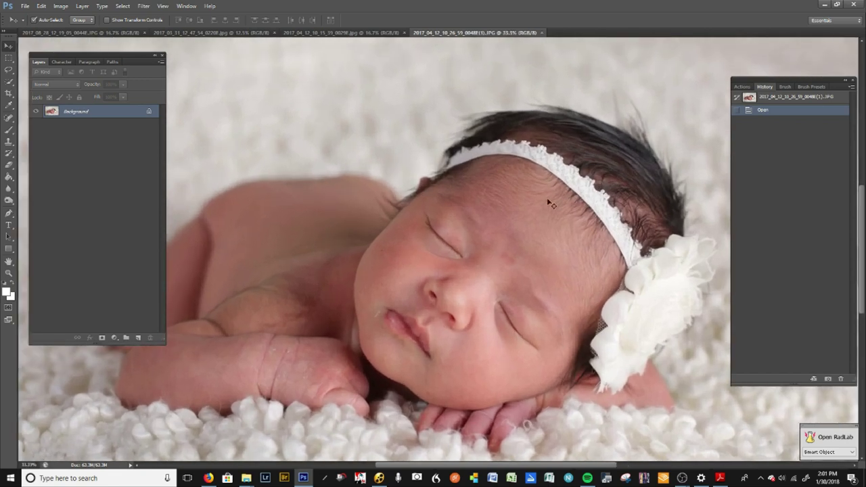
drag(451, 273, 427, 223)
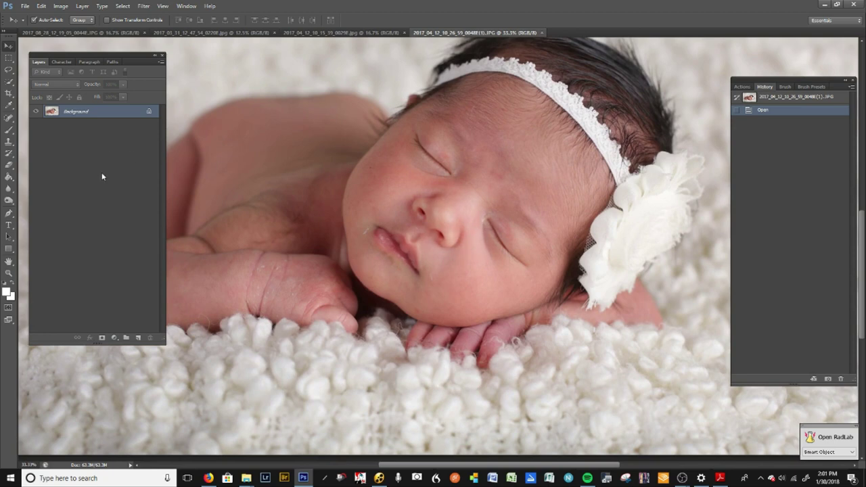
scroll(438, 277, up, 1)
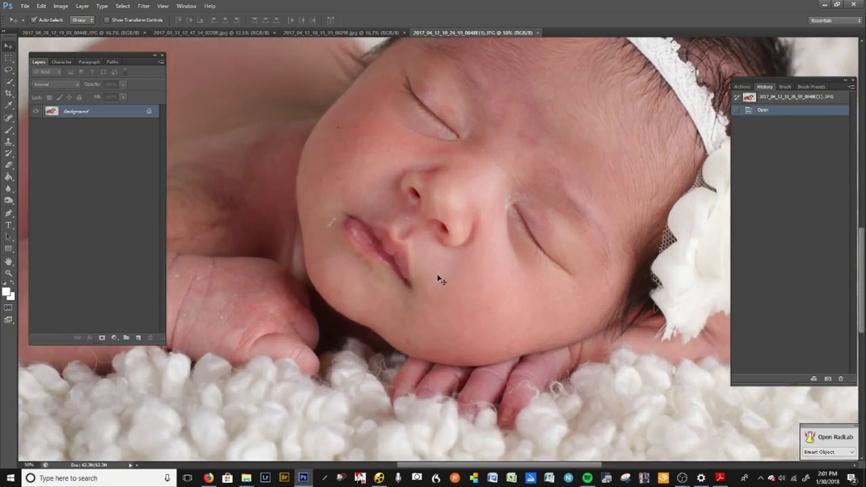
scroll(436, 280, up, 1)
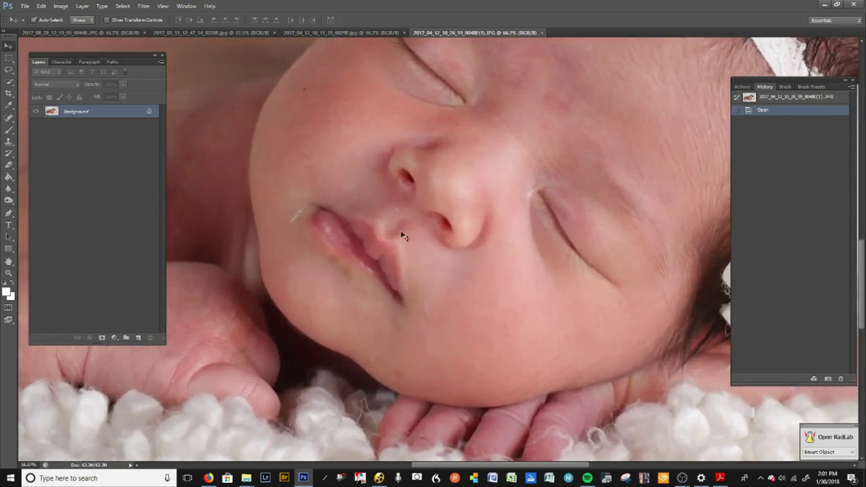
key(space)
drag(367, 238, 426, 311)
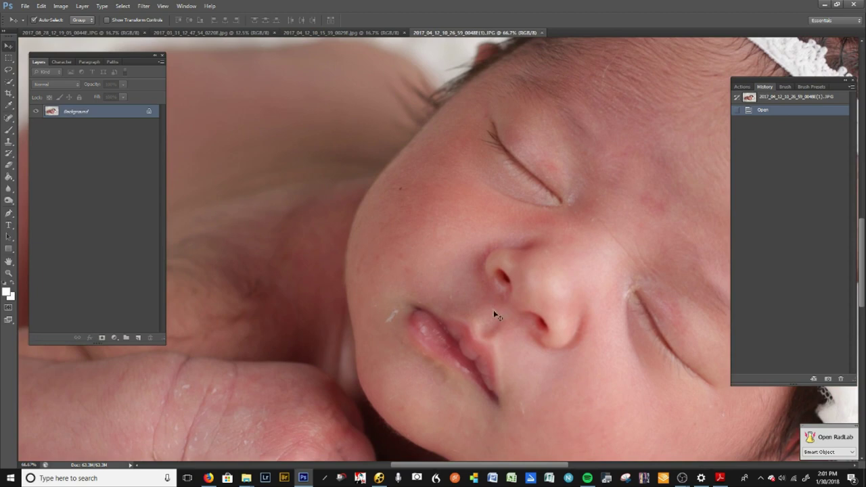
drag(302, 391, 385, 280)
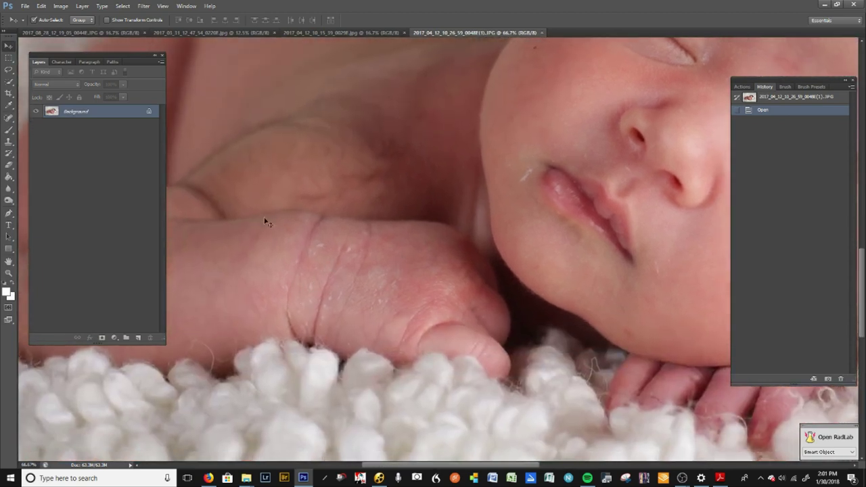
Remove the dry flakes on the baby's wrist and forearm using the Spot Healing Brush with a slightly larger brush
click(9, 119)
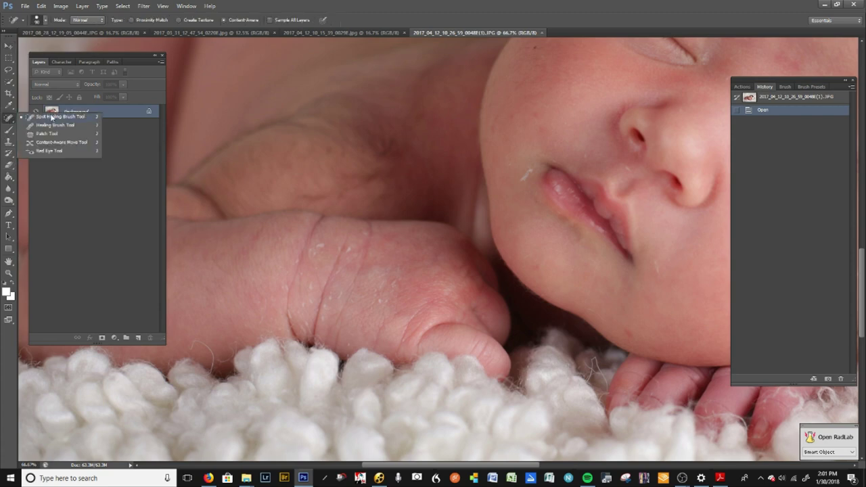
click(49, 118)
key(bracketright)
drag(323, 244, 328, 244)
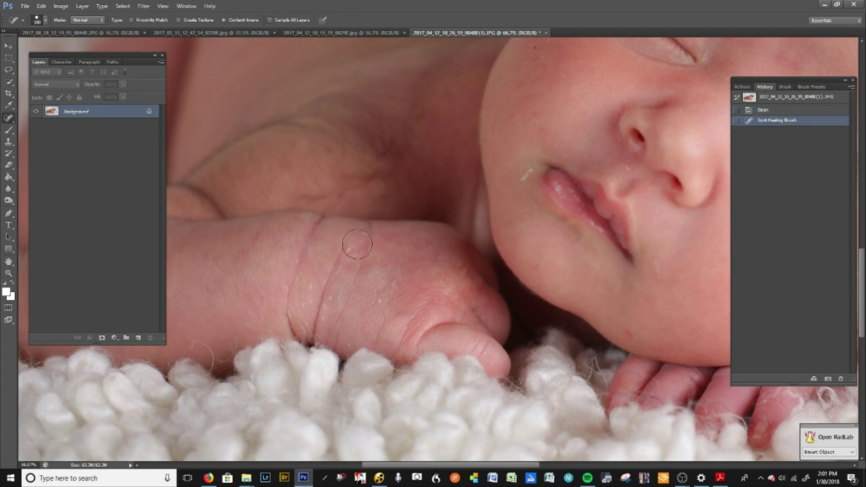
drag(278, 284, 262, 306)
Spot-heal the white flake beside the corner of the mouth and the small marks on the lower face
drag(524, 179, 524, 177)
drag(620, 172, 627, 170)
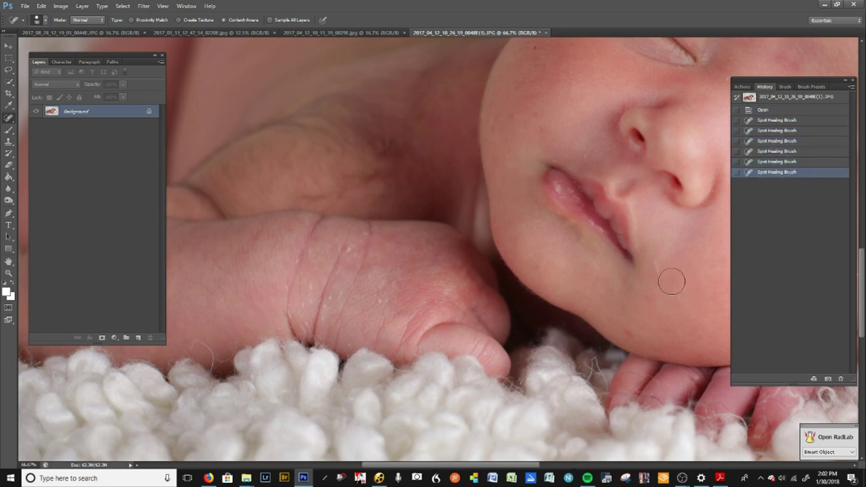
drag(658, 265, 660, 269)
drag(516, 161, 513, 169)
Spot-heal the dry flakes on the back of the baby's hand
mouse_move(394, 308)
mouse_down()
mouse_move(393, 284)
mouse_move(372, 299)
mouse_up()
click(372, 300)
click(373, 302)
click(369, 309)
Spot-heal the remaining white flakes along and between the baby's wrist creases
click(340, 294)
click(333, 298)
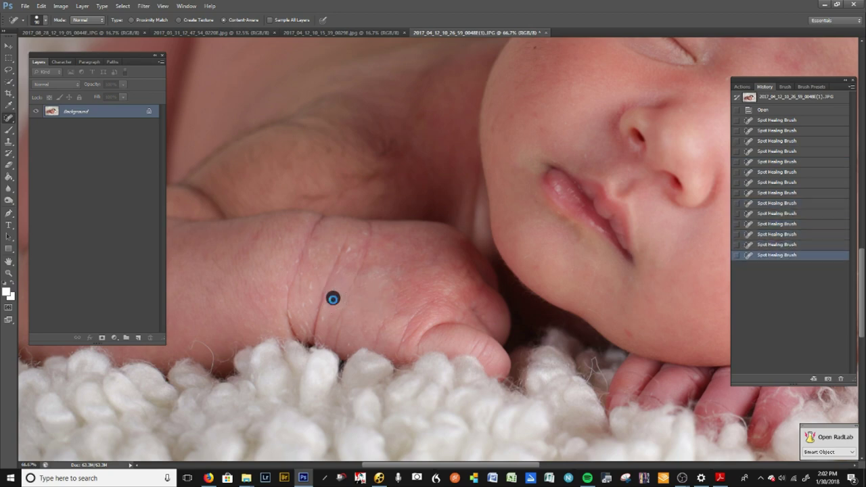
click(329, 309)
click(349, 251)
click(362, 234)
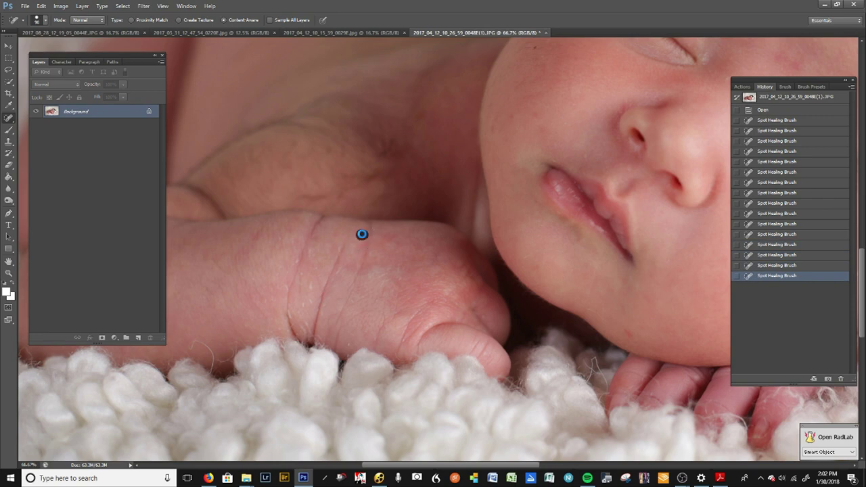
click(323, 247)
click(313, 253)
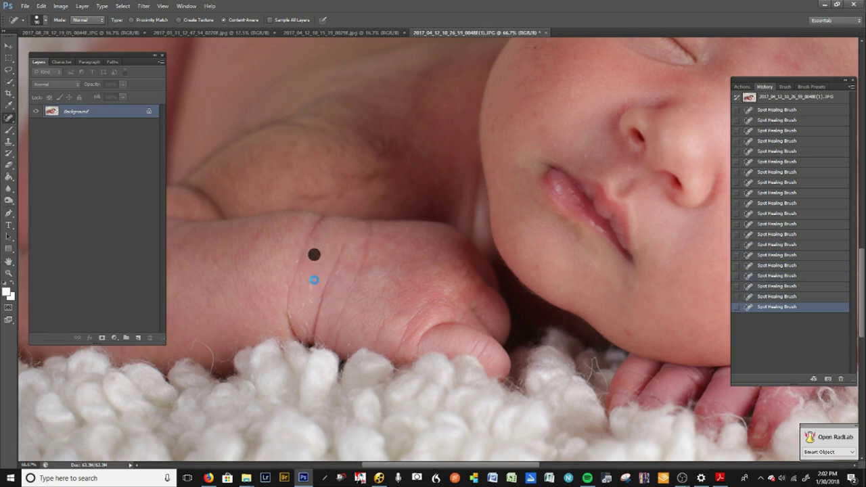
click(309, 282)
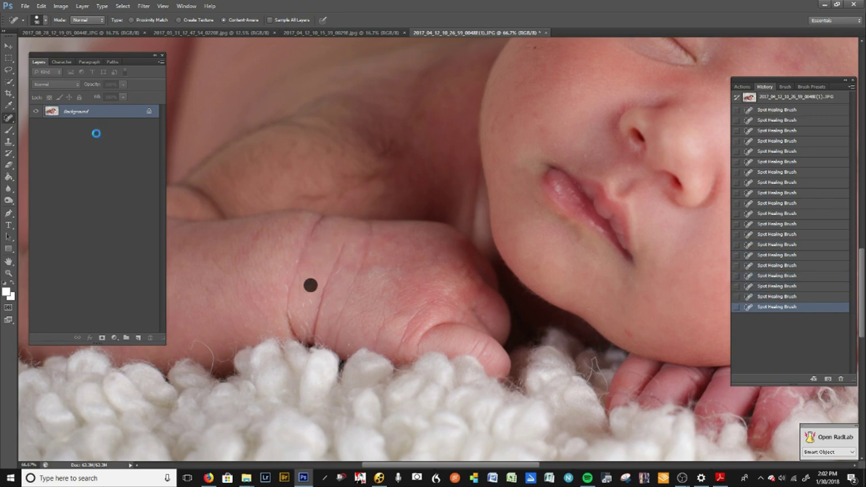
Patch the uneven spots on the forearm, wrist creases and hand with clean nearby skin using the Patch Tool
right_click(8, 120)
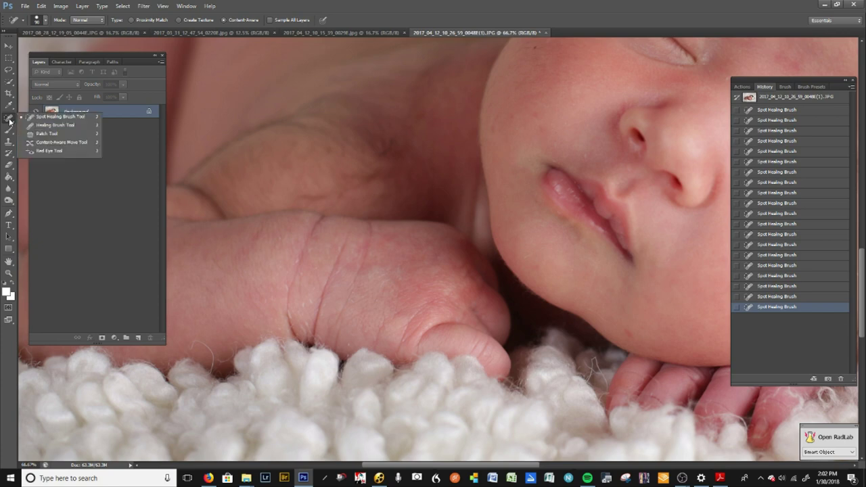
click(46, 133)
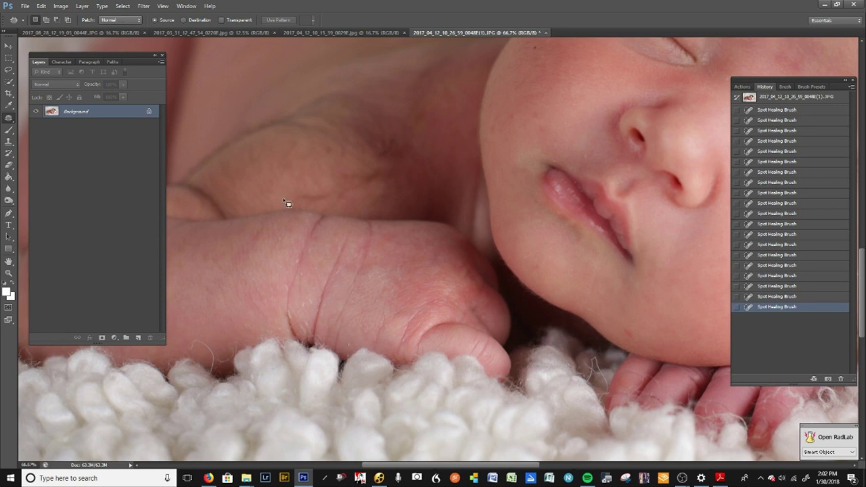
drag(287, 233, 258, 262)
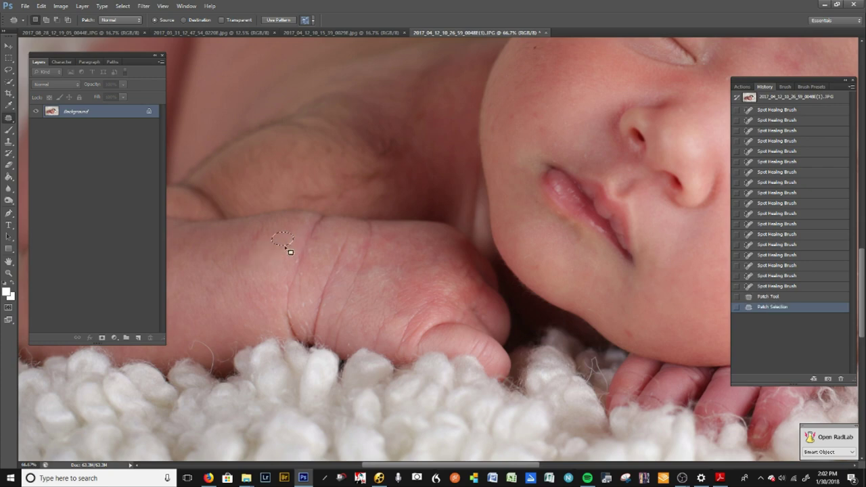
mouse_move(311, 296)
mouse_down()
mouse_move(299, 301)
mouse_move(316, 306)
mouse_up()
drag(309, 303, 316, 287)
drag(350, 338, 350, 338)
drag(350, 339, 376, 308)
drag(342, 245, 342, 242)
drag(310, 280, 305, 289)
Clear the selection and use the Clone Stamp with a brush size of 175 to smooth the skin along the chin and jaw
click(9, 140)
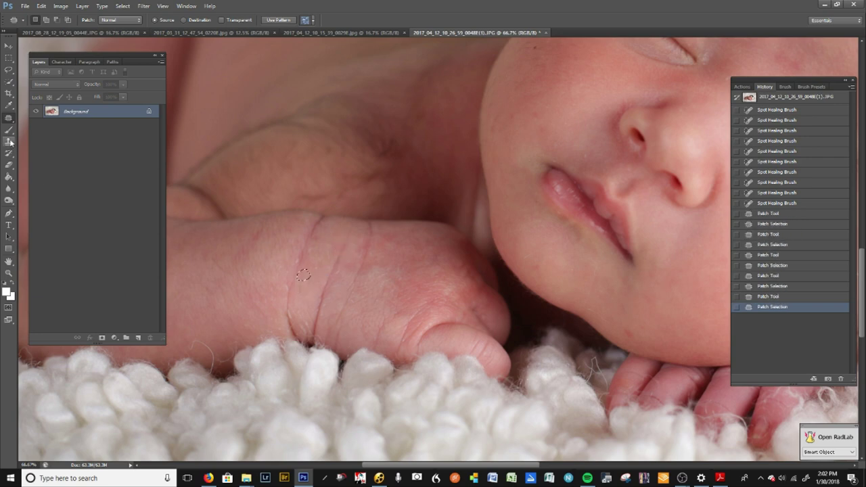
key(ctrl+d)
key(bracketleft)
key(bracketleft)
key(bracketleft)
key(bracketleft)
key(bracketleft)
key(bracketleft)
key(bracketleft)
key(bracketleft)
key(bracketleft)
key(bracketleft)
key(bracketleft)
key(bracketleft)
key(bracketleft)
key(bracketleft)
key(bracketleft)
key(bracketleft)
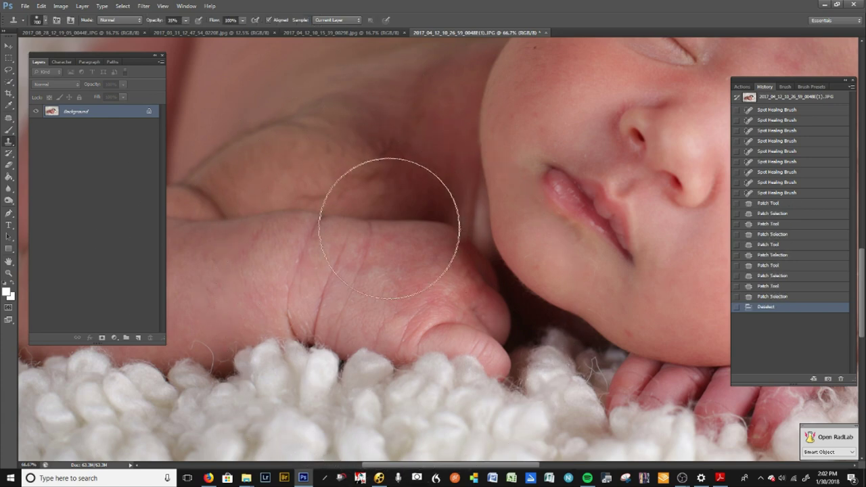
key(space)
mouse_move(440, 274)
mouse_down()
mouse_move(423, 356)
mouse_move(298, 290)
mouse_up()
alt+click(507, 359)
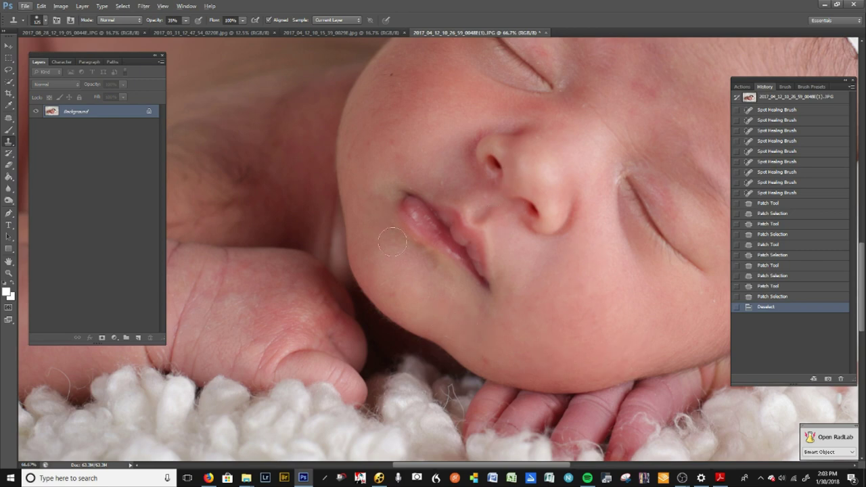
key(])
key(])
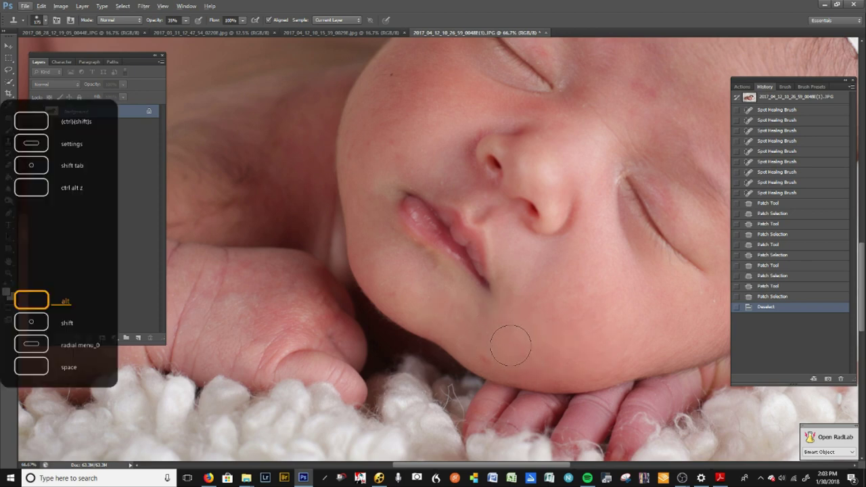
mouse_move(512, 352)
mouse_down()
mouse_move(515, 363)
mouse_move(467, 331)
mouse_up()
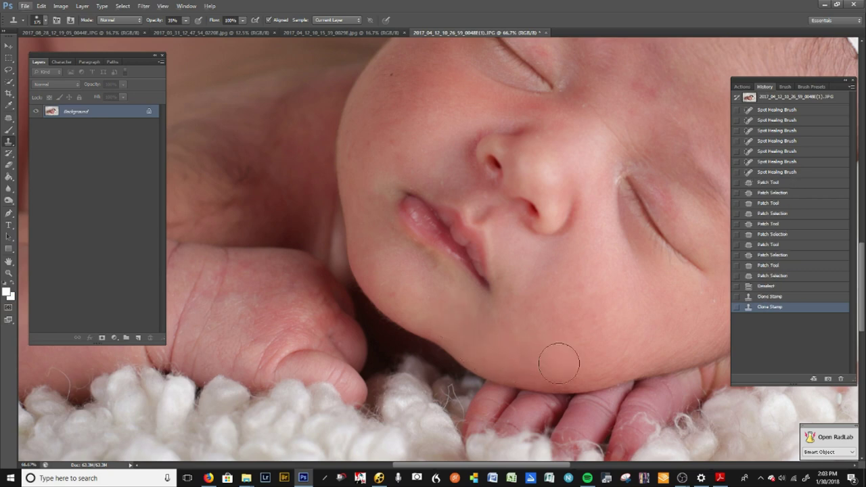
drag(483, 348, 528, 360)
mouse_move(474, 350)
mouse_down()
mouse_move(456, 325)
mouse_move(501, 356)
mouse_move(559, 365)
mouse_up()
Enlarge the clone brush and blend smooth sampled skin over the cheek between the nose and the mouth corner
key(bracketright)
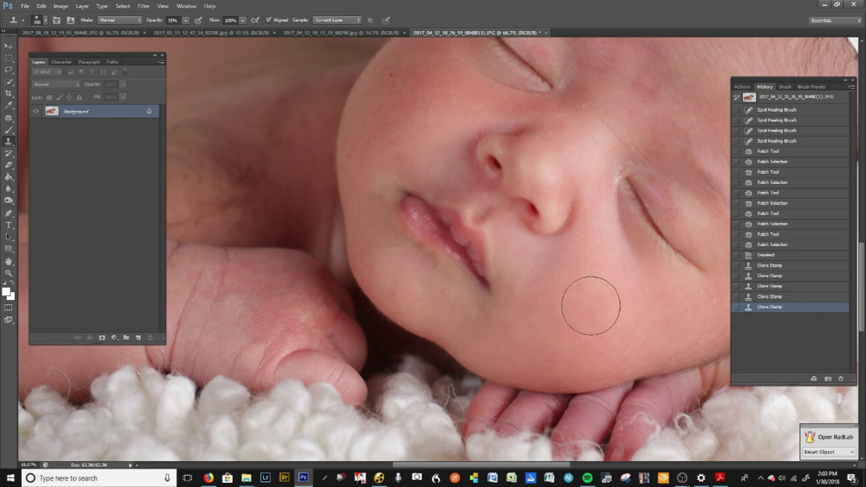
key(bracketright)
alt+click(585, 281)
click(570, 281)
click(549, 299)
alt+click(582, 296)
alt+click(567, 295)
click(541, 292)
click(544, 303)
Even out the lower cheek and jaw with clone strokes, undoing one stray dab and continuing with a smaller brush
click(599, 317)
click(608, 334)
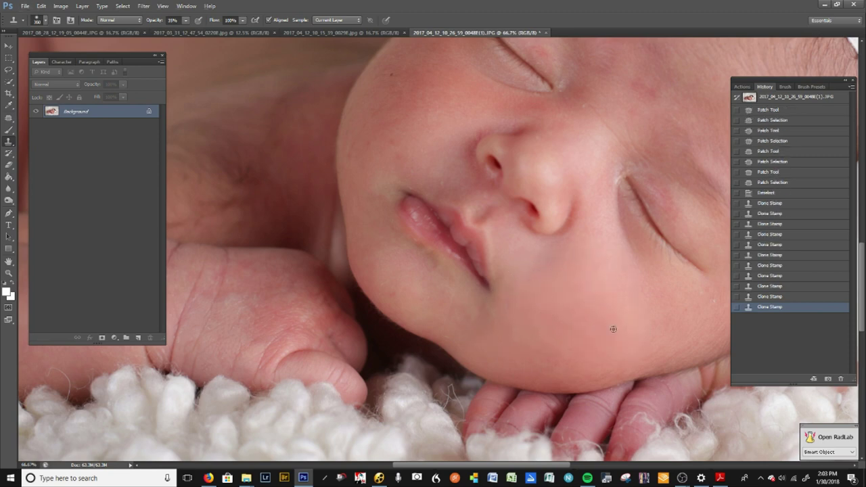
click(599, 337)
click(563, 350)
click(625, 345)
key(ctrl+z)
key([)
key([)
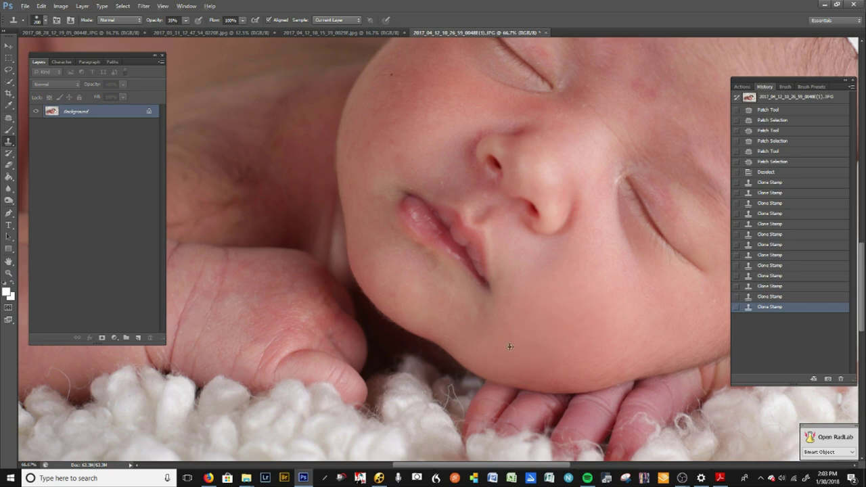
click(574, 360)
mouse_move(603, 358)
mouse_down()
mouse_move(636, 309)
mouse_move(512, 302)
mouse_up()
Clone smooth sampled skin onto the chin below the lips with a slightly larger brush
key(])
alt+click(437, 305)
click(387, 270)
Clone clean skin over the red spot on the baby's upper eyelid using a smaller brush
mouse_move(345, 286)
mouse_down()
mouse_move(356, 320)
mouse_move(347, 373)
mouse_move(265, 372)
mouse_move(247, 348)
mouse_up()
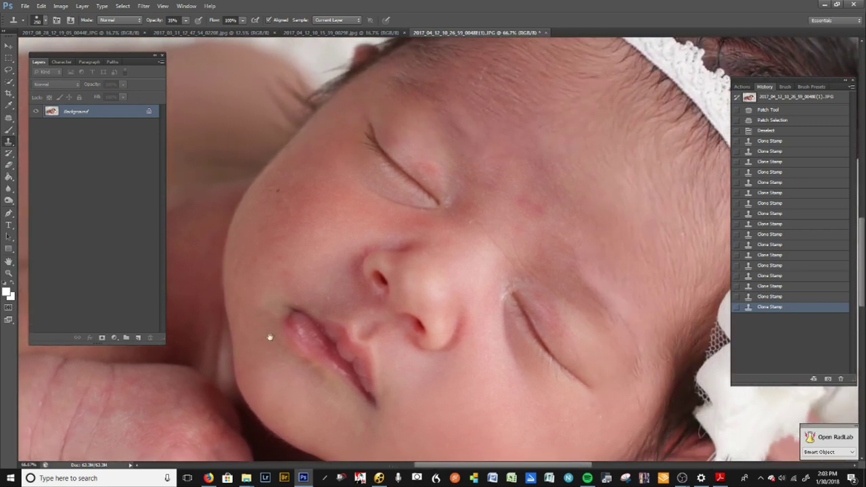
drag(327, 326, 288, 349)
key([)
key([)
key([)
key([)
alt+click(375, 173)
click(395, 194)
click(382, 174)
click(371, 169)
Clone clean skin over the red mark between the eyebrows and enlarge the brush
alt+click(446, 233)
click(483, 241)
key(])
key(])
key(])
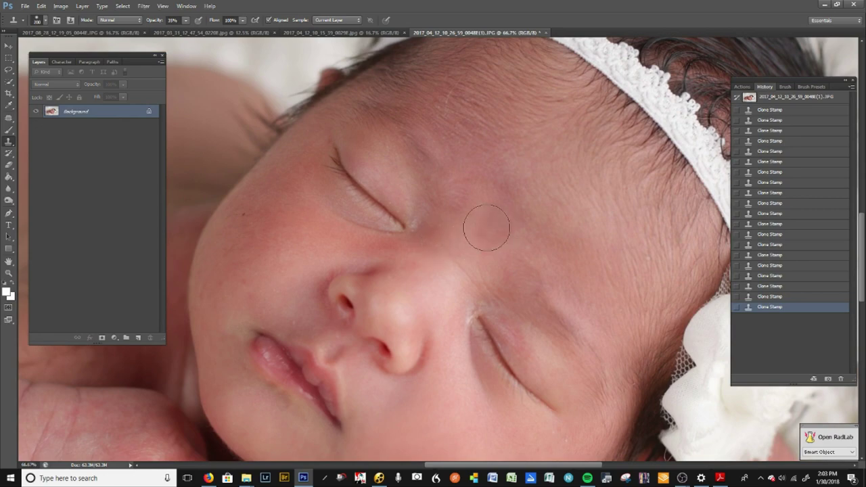
Clone smooth skin over the blotchy forearm next to the wrist using a larger brush
key(space)
drag(261, 319, 566, 202)
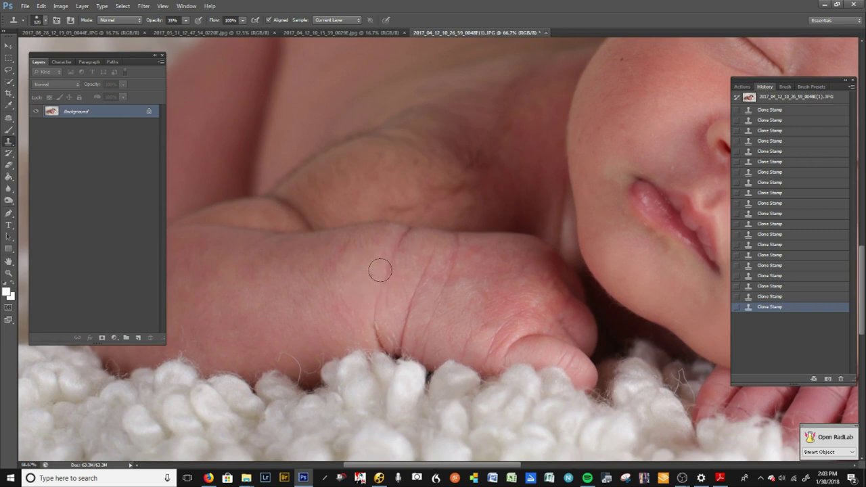
key(bracketright)
key(bracketright)
key(bracketright)
key(bracketright)
key(bracketright)
alt+click(350, 277)
drag(345, 302, 337, 313)
Clone nearby clean skin over the fine creases and blotches on the back of the baby's hand
alt+click(440, 302)
click(446, 277)
alt+click(462, 316)
click(485, 308)
alt+click(481, 297)
click(485, 327)
click(421, 240)
Soften the wrist crease by cloning adjacent skin over it with a smaller brush
key(bracketleft)
key(bracketleft)
key(bracketleft)
key(bracketleft)
key(bracketleft)
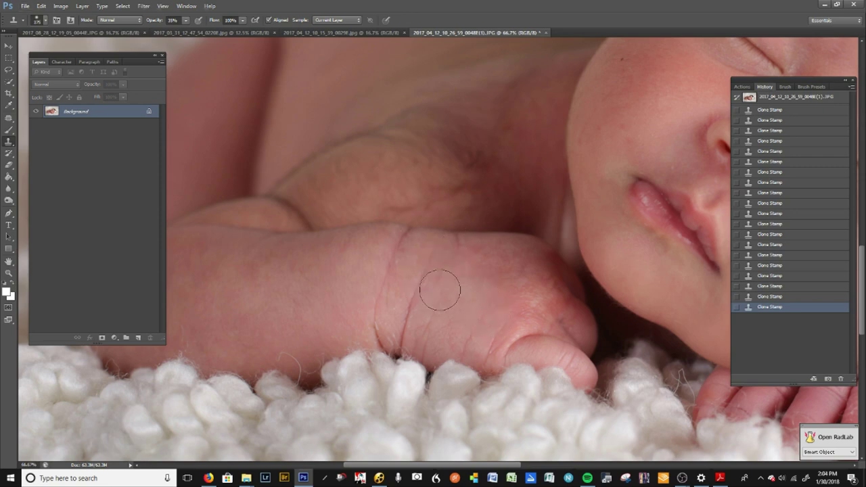
key(bracketright)
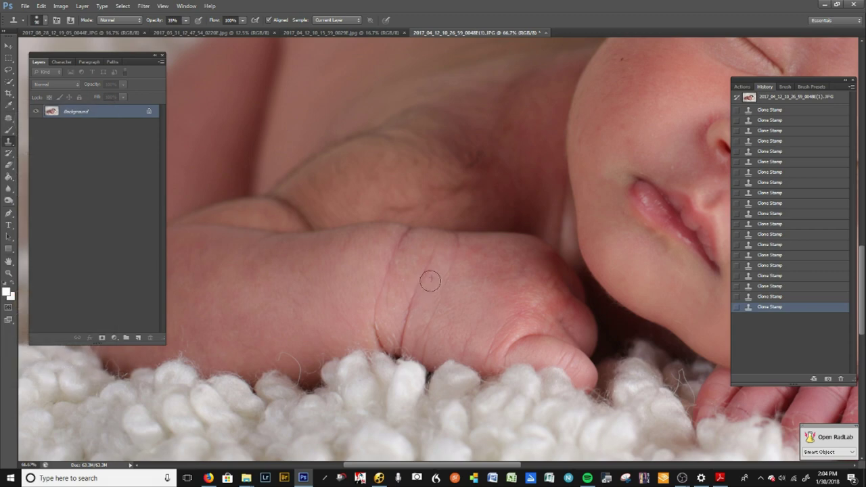
alt+click(400, 288)
mouse_move(402, 302)
mouse_down()
mouse_move(387, 314)
mouse_move(381, 328)
mouse_move(390, 330)
mouse_up()
alt+click(395, 311)
Even out the blotchy forearm skin with an enlarged clone brush, then reduce the brush size
key(bracketright)
key(bracketright)
key(bracketright)
drag(295, 298, 496, 286)
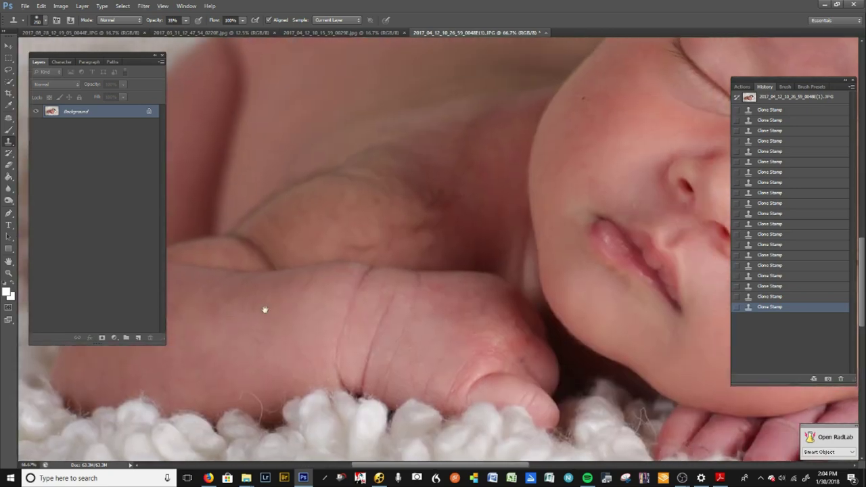
drag(445, 251, 265, 309)
key(bracketleft)
key(bracketleft)
key(bracketleft)
key(bracketleft)
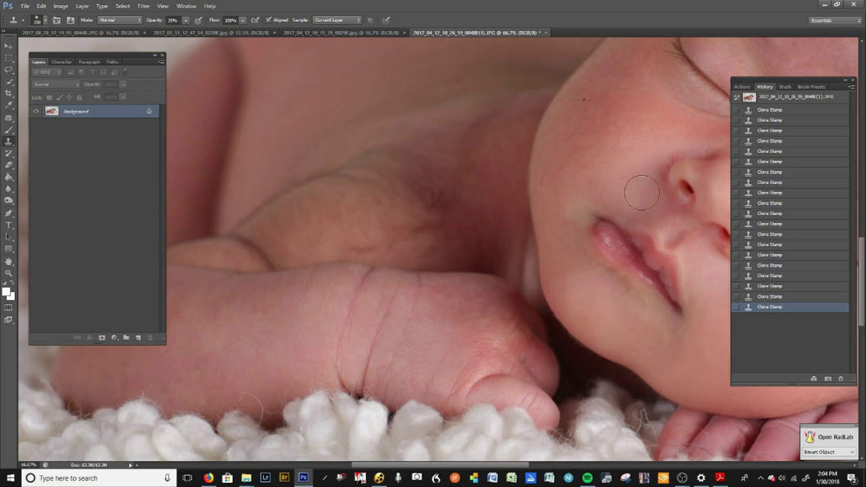
Clone sampled skin over the uneven area between the brows and lower forehead with a larger brush
key(bracketright)
key(bracketright)
drag(545, 242, 359, 260)
key(bracketleft)
key(bracketleft)
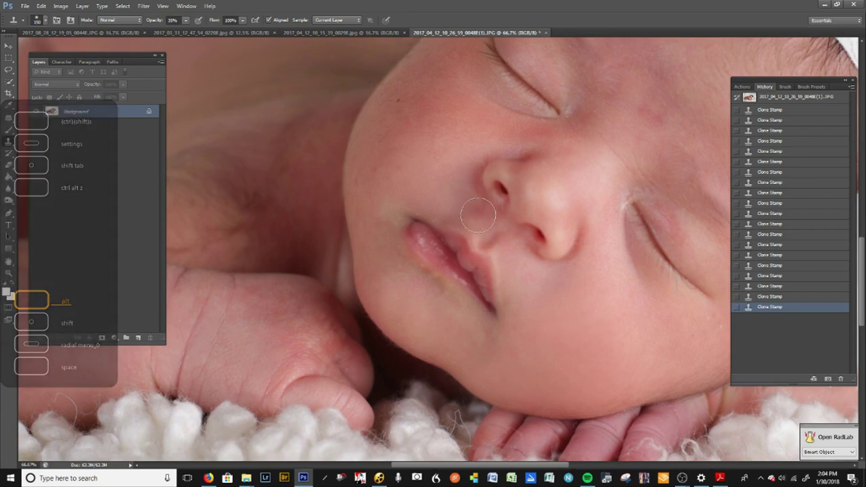
key(ctrl+minus)
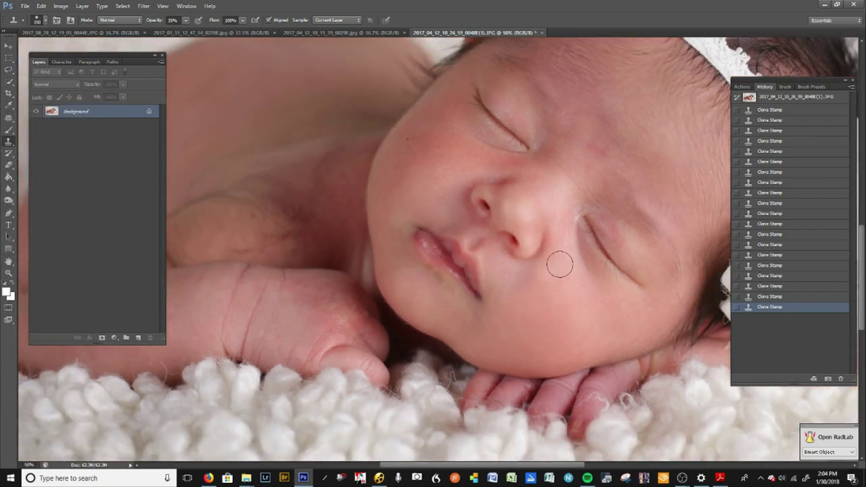
key(bracketright)
key(bracketright)
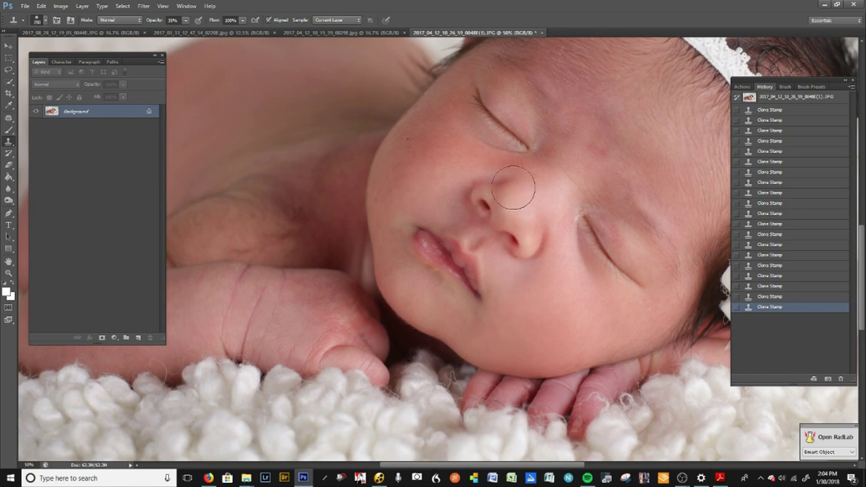
key(alt)
key(space)
drag(512, 222, 411, 324)
click(508, 232)
key(bracketright)
key(bracketright)
alt+click(482, 263)
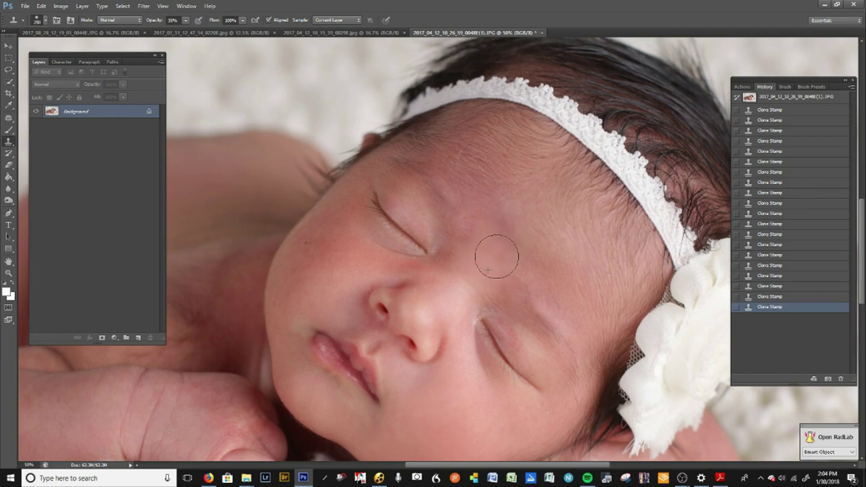
Clone nearby clean skin over the small dark spot on the baby's cheek, reducing the brush size
key(bracketleft)
key(bracketright)
alt+click(312, 262)
alt+click(320, 240)
alt+click(327, 248)
click(339, 274)
key(bracketleft)
key(bracketleft)
key(bracketleft)
key(bracketleft)
Review the retouched skin across the whole portrait, then closer on the face and hand
key(bracketright)
key(bracketright)
key(bracketright)
key(bracketright)
scroll(513, 228, down, 3)
scroll(504, 230, down, 3)
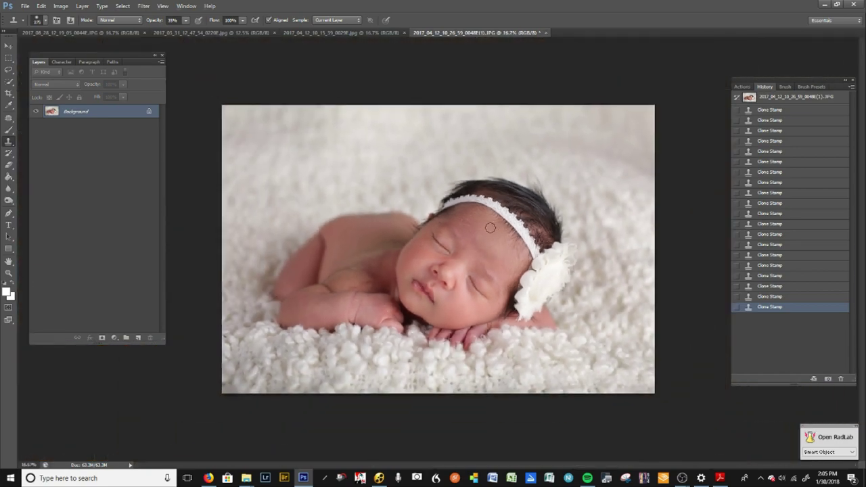
scroll(495, 325, up, 2)
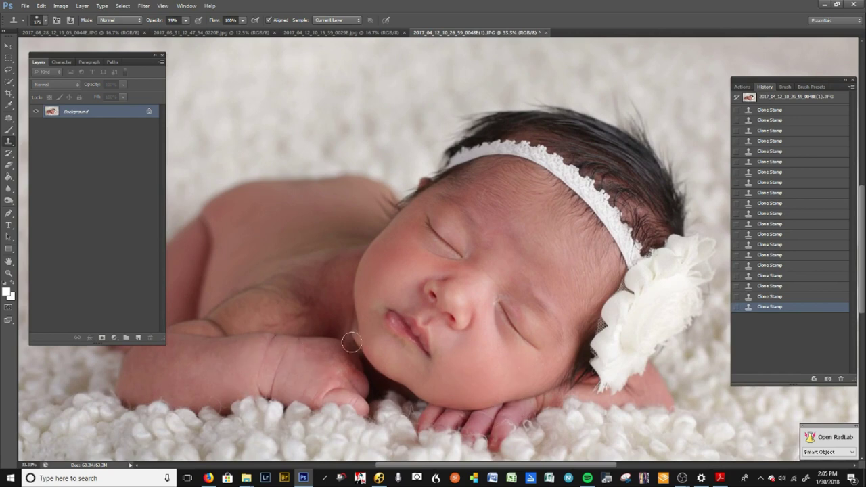
drag(316, 380, 327, 328)
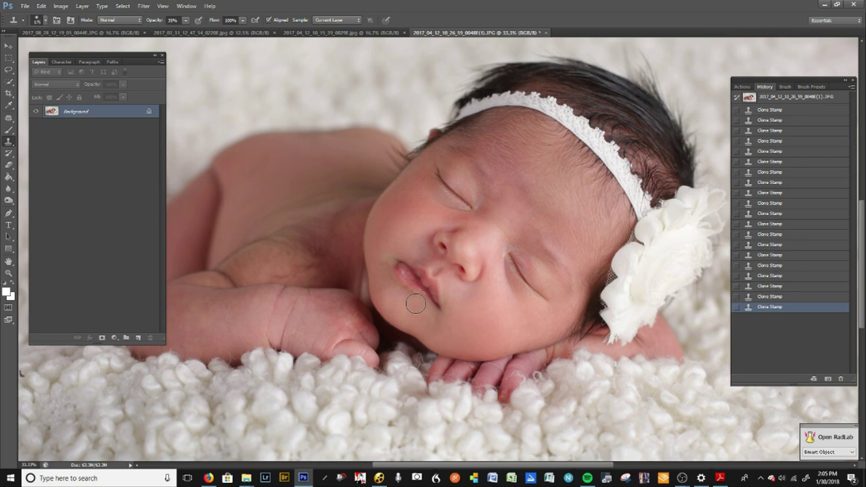
Duplicate the Background layer and draw a Lasso selection around the baby's face
drag(126, 111, 138, 338)
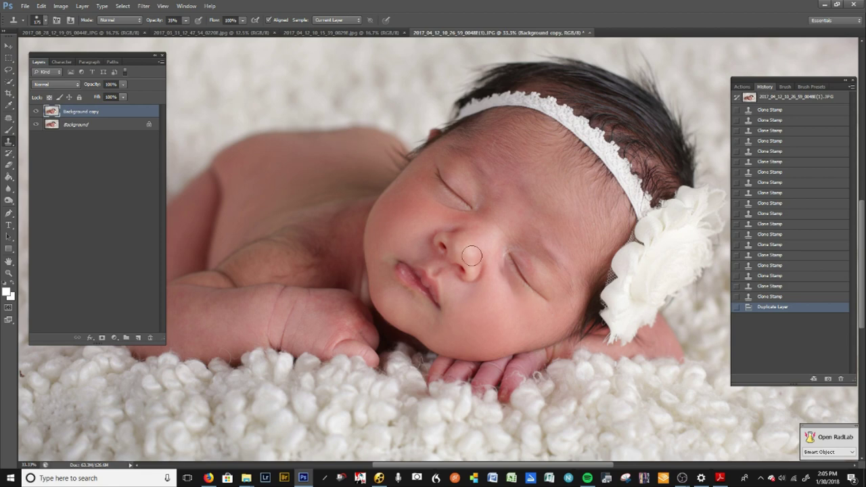
click(10, 75)
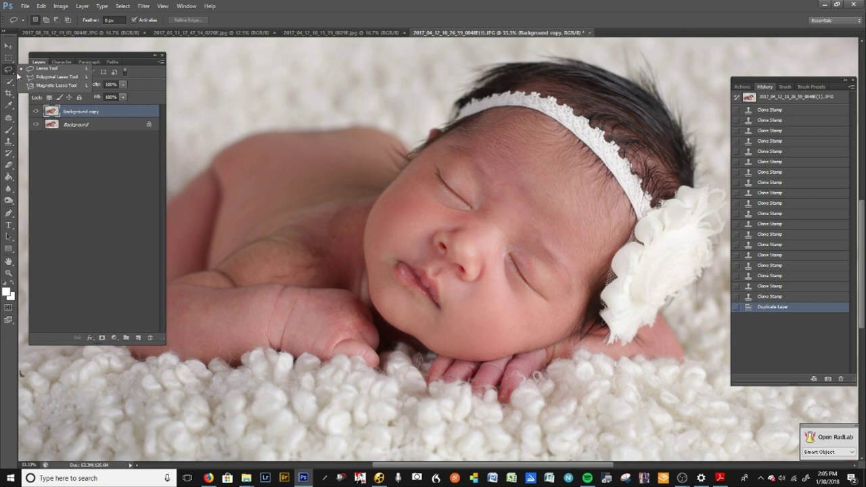
click(46, 70)
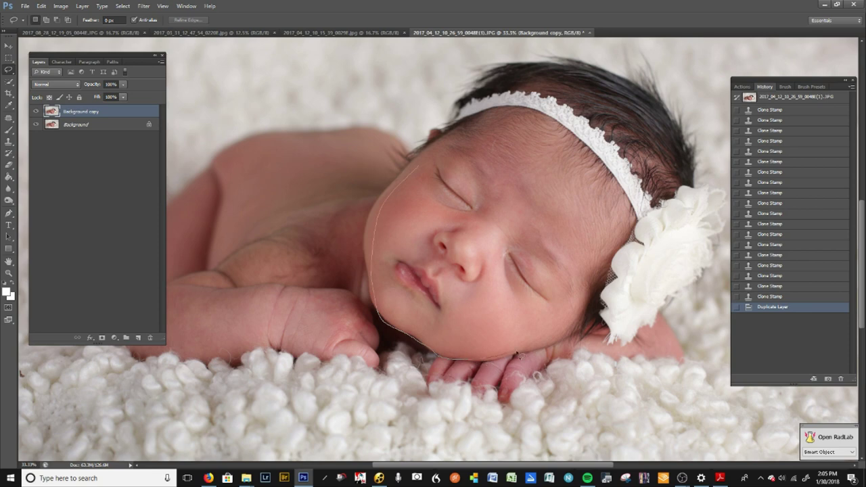
mouse_move(564, 341)
mouse_down()
mouse_move(628, 266)
mouse_move(627, 191)
mouse_move(573, 123)
mouse_move(485, 116)
mouse_move(439, 140)
mouse_up()
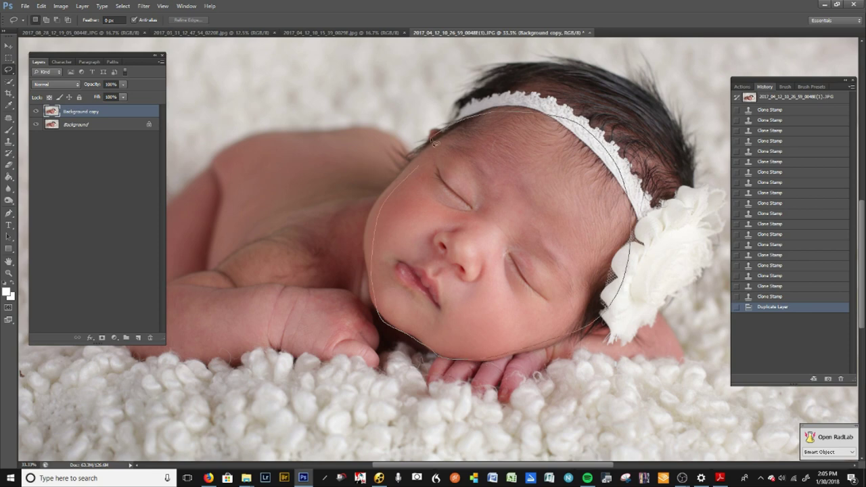
drag(415, 171, 414, 167)
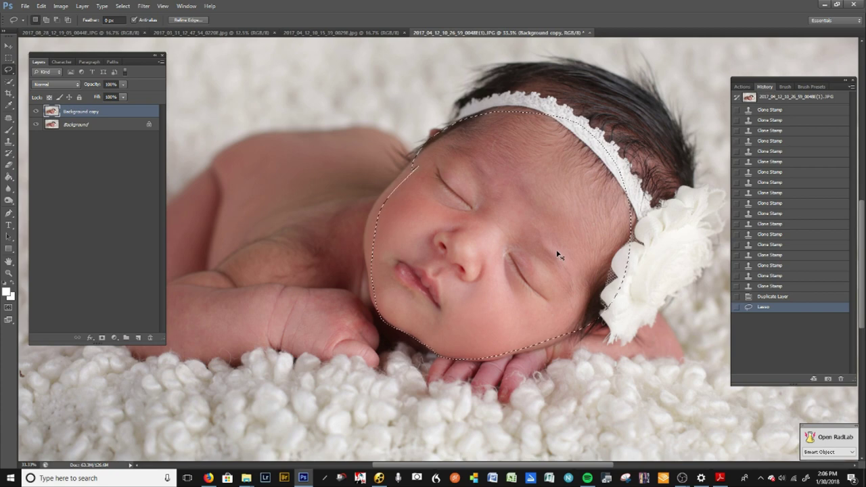
Copy the selected face onto its own layer and check it by hiding and reshowing the layers below
key(ctrl+c)
key(ctrl+v)
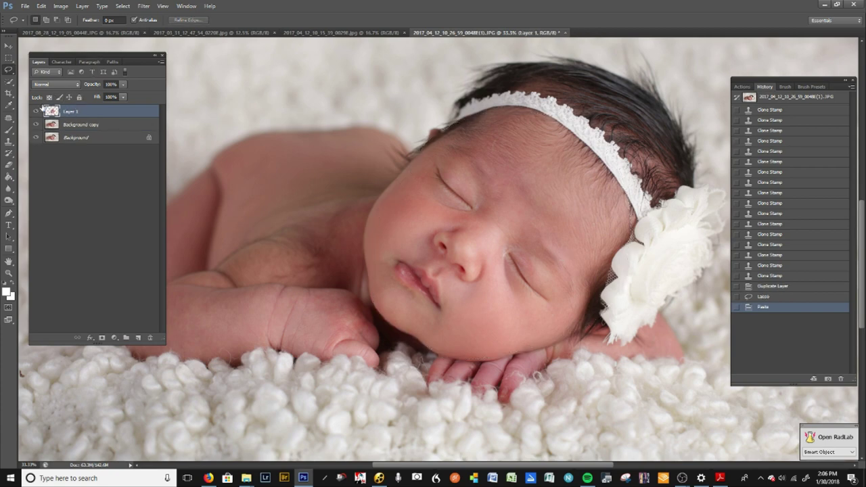
click(36, 138)
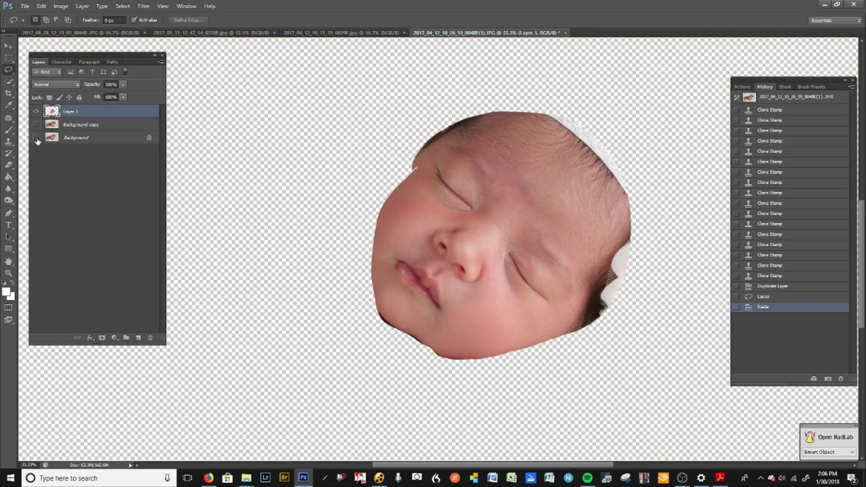
click(38, 138)
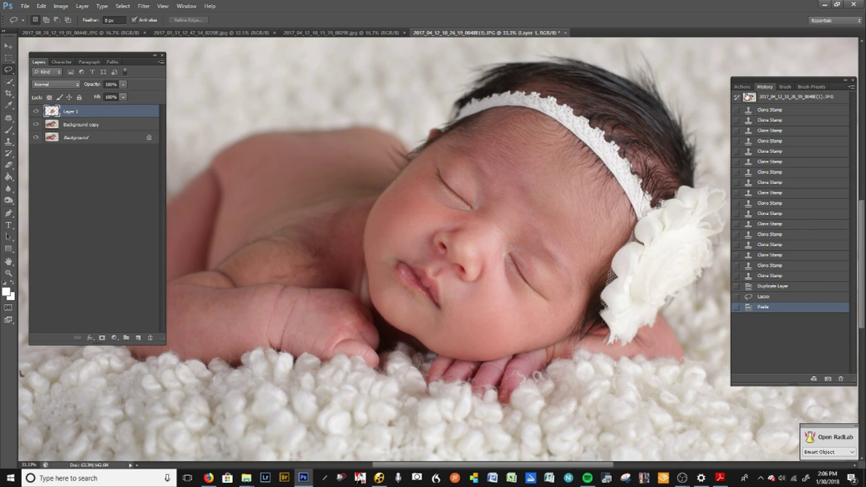
click(81, 125)
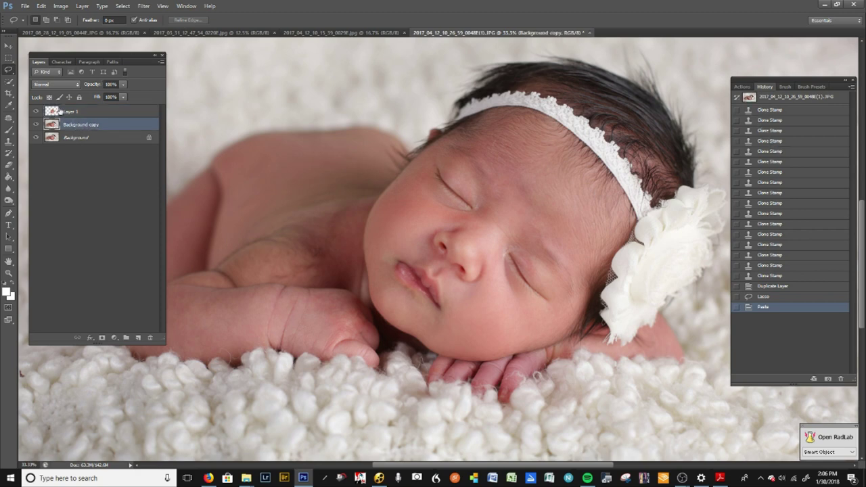
click(64, 113)
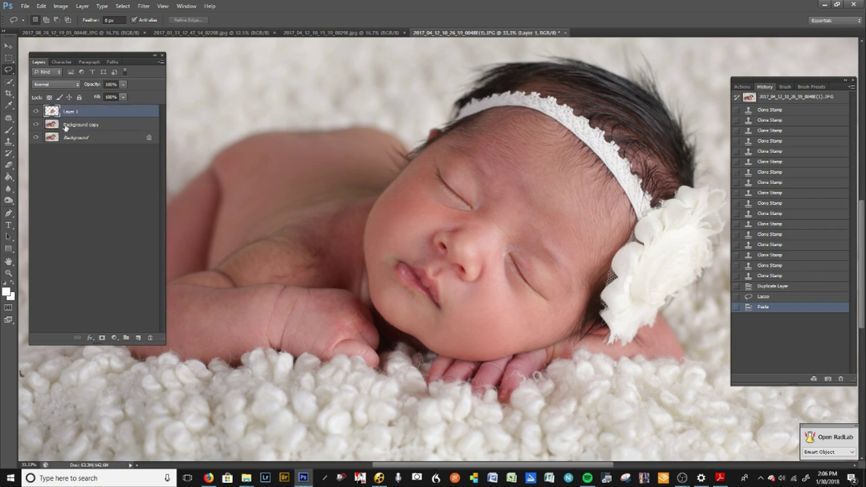
click(105, 124)
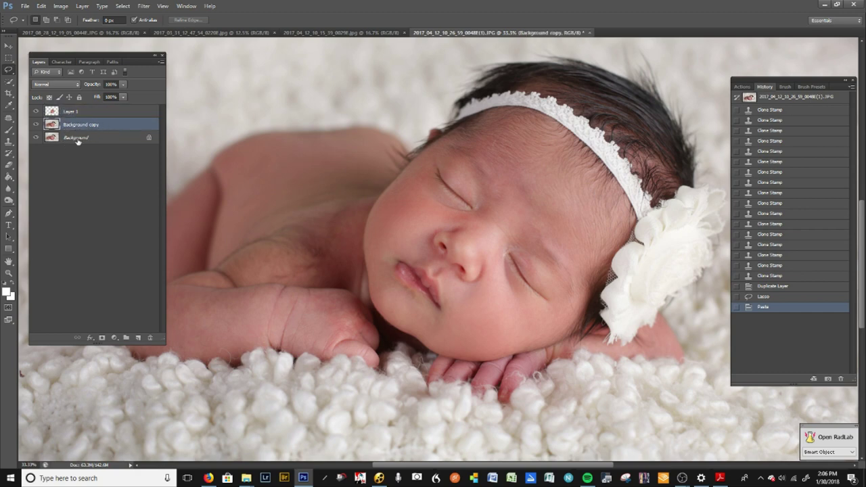
click(79, 139)
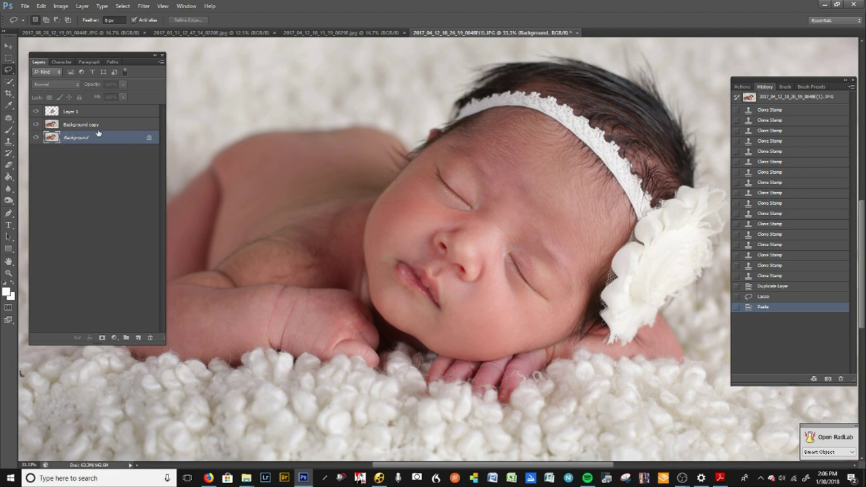
Add a Selective Color adjustment layer directly above the Background copy layer
click(91, 124)
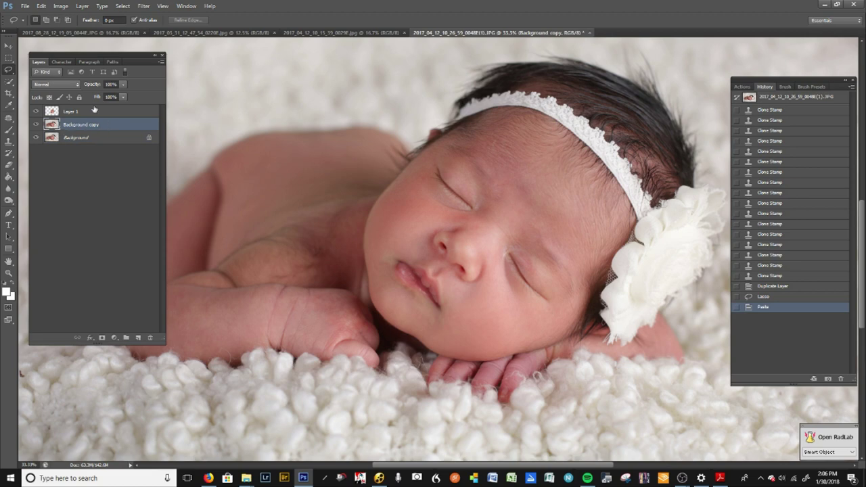
click(115, 337)
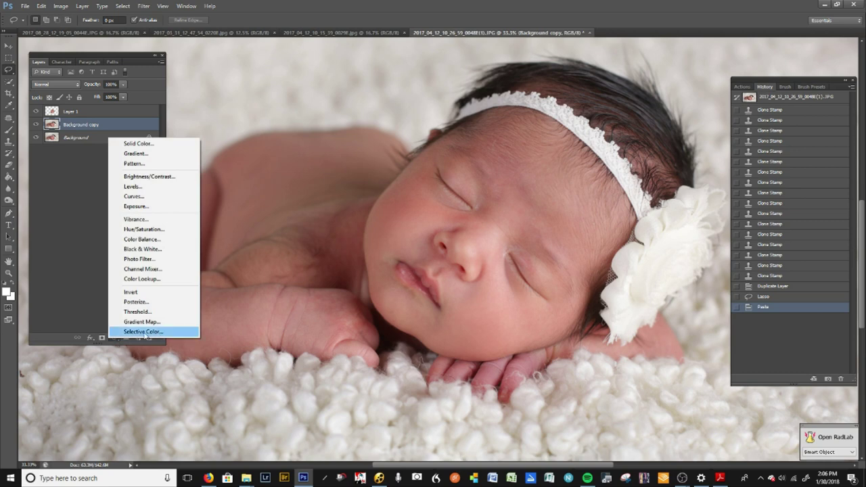
click(114, 339)
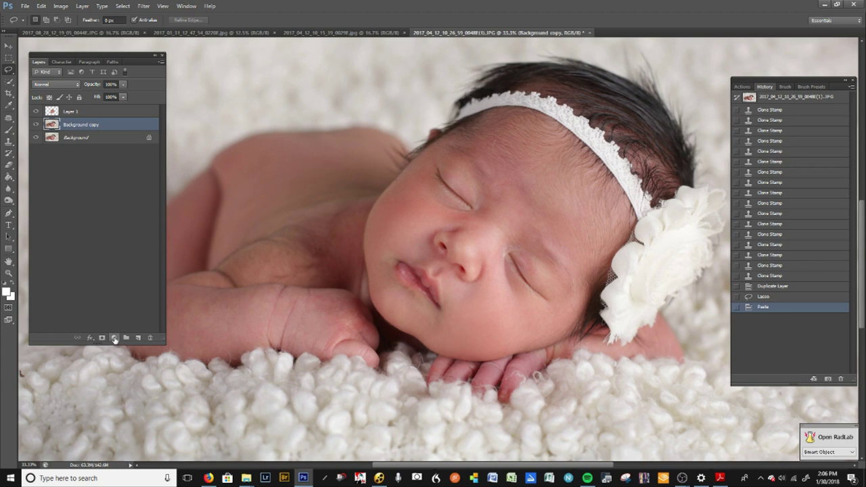
click(115, 338)
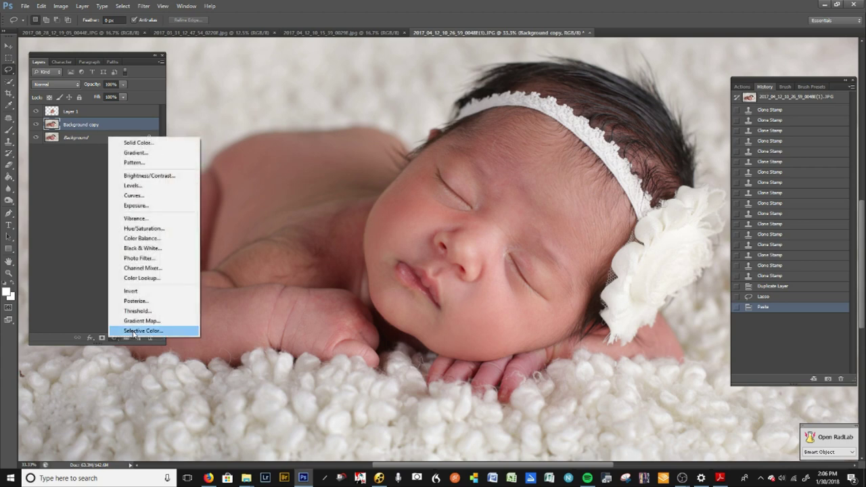
click(134, 331)
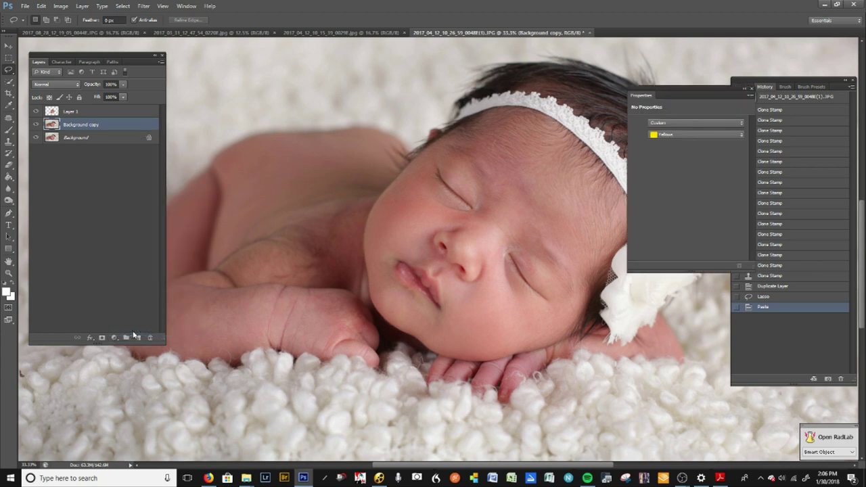
drag(669, 90, 698, 88)
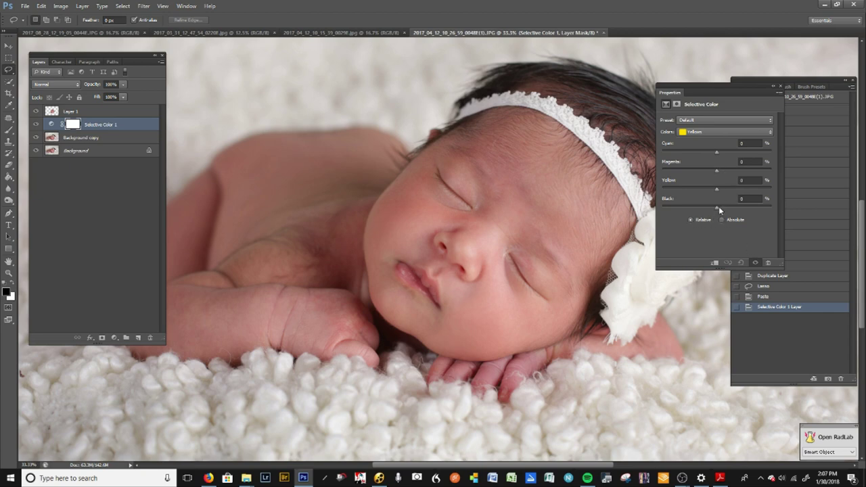
Test the black amount of the Yellows down to -100% and settle on a slight reduction
drag(679, 216, 667, 218)
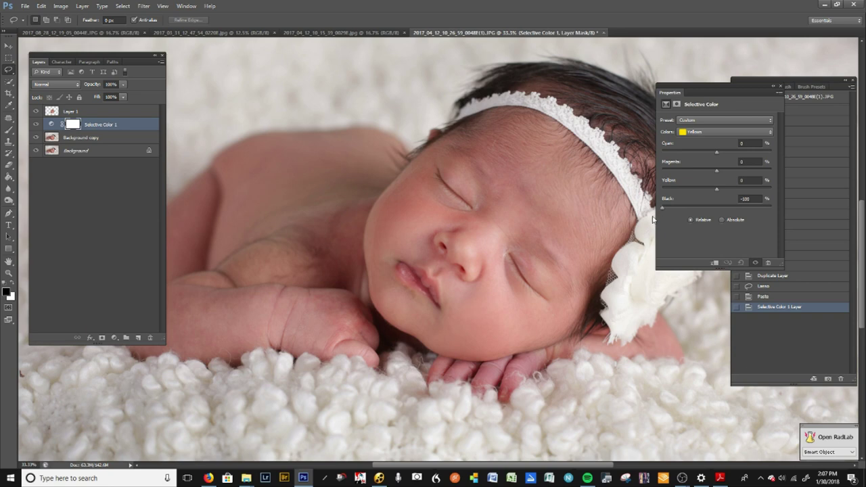
drag(766, 210, 677, 219)
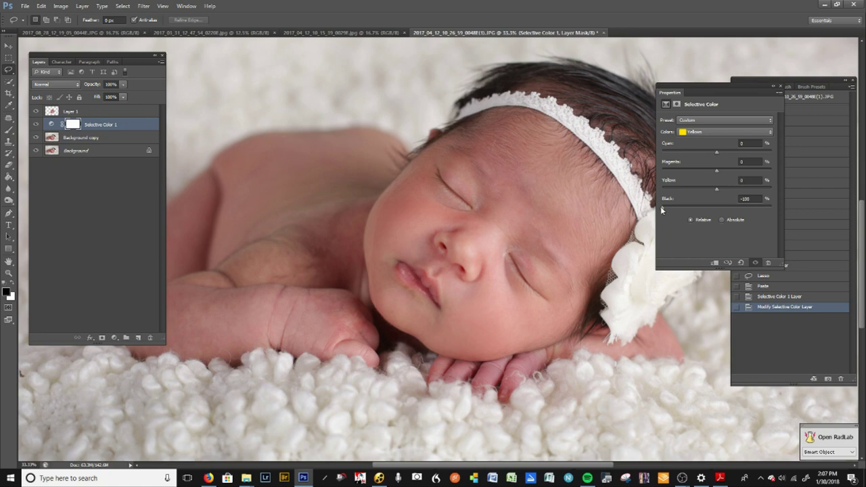
drag(728, 210, 715, 211)
Set the black amount of the Reds to -46% in the Selective Color adjustment
click(713, 132)
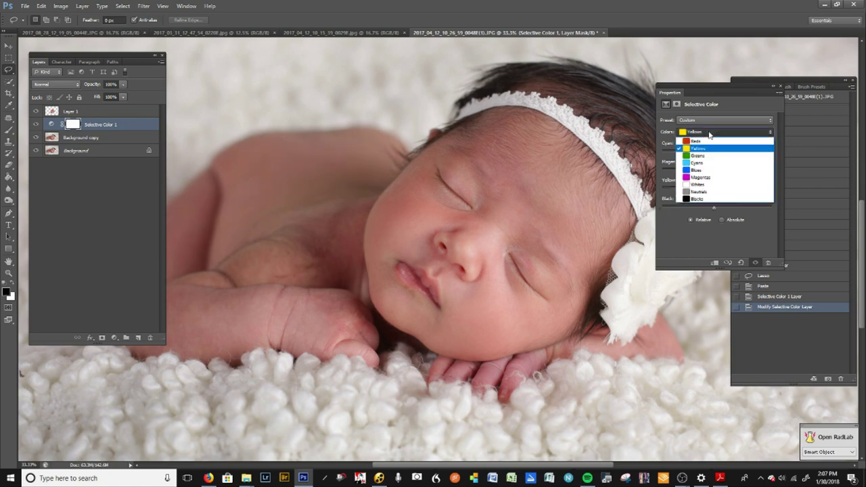
click(694, 143)
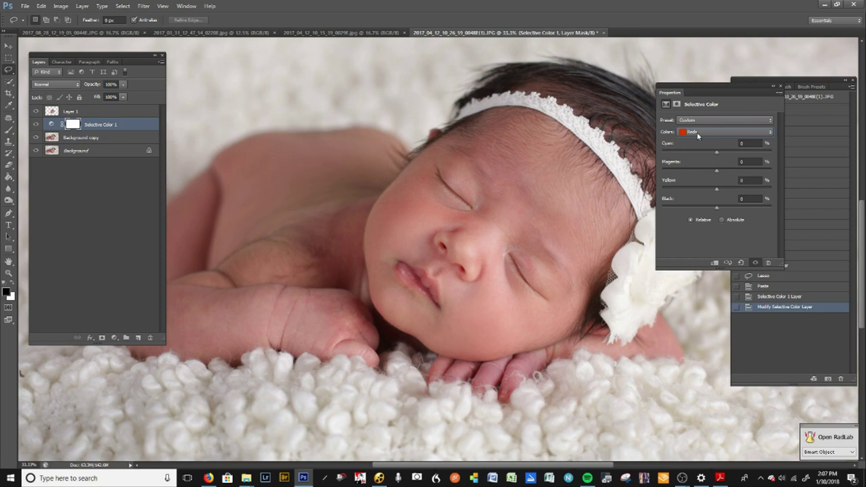
click(691, 136)
click(691, 142)
drag(717, 207, 691, 209)
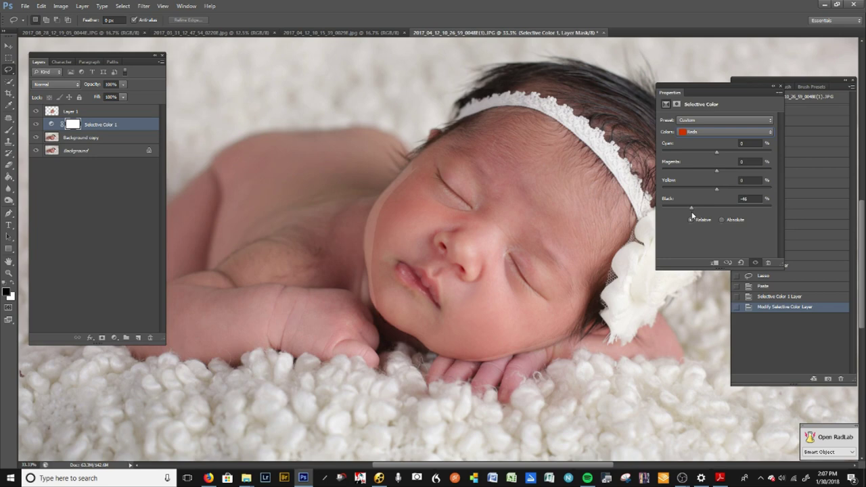
Set the Reds' black amount to -28%, raise their yellow strongly and reduce cyan slightly in the Selective Color adjustment
drag(676, 215, 698, 211)
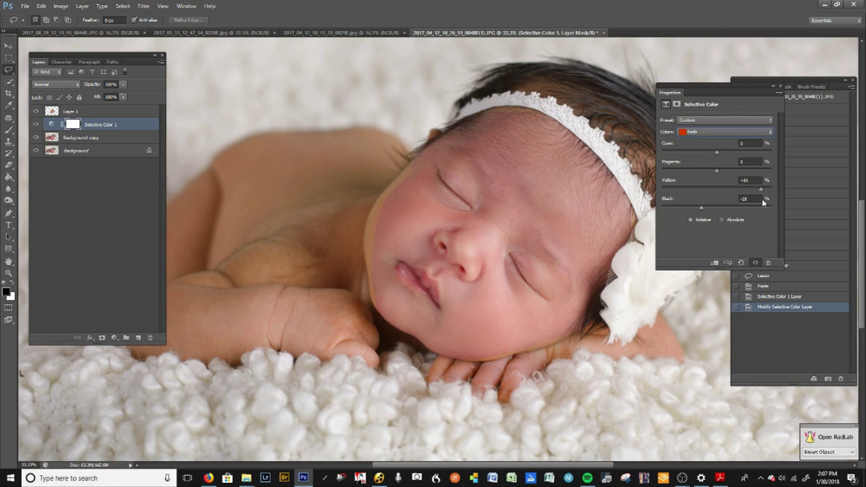
drag(762, 199, 752, 199)
drag(714, 155, 705, 156)
click(781, 86)
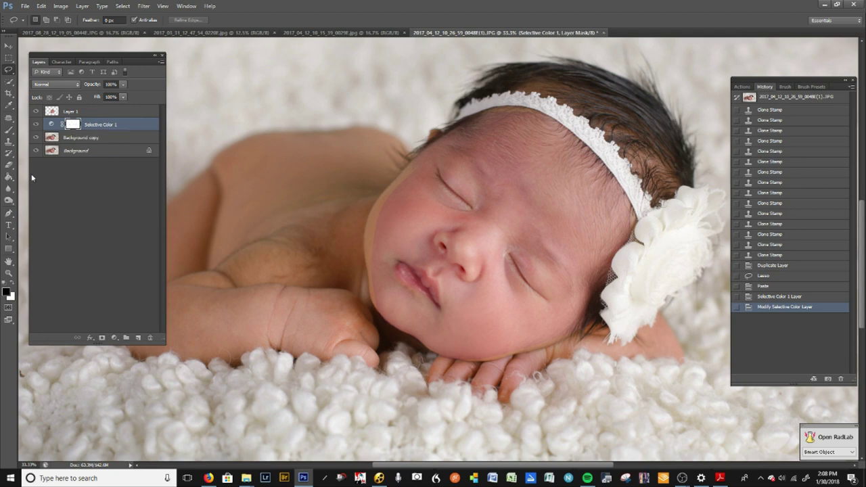
Fill the Selective Color layer mask with black using the Paint Bucket
click(6, 292)
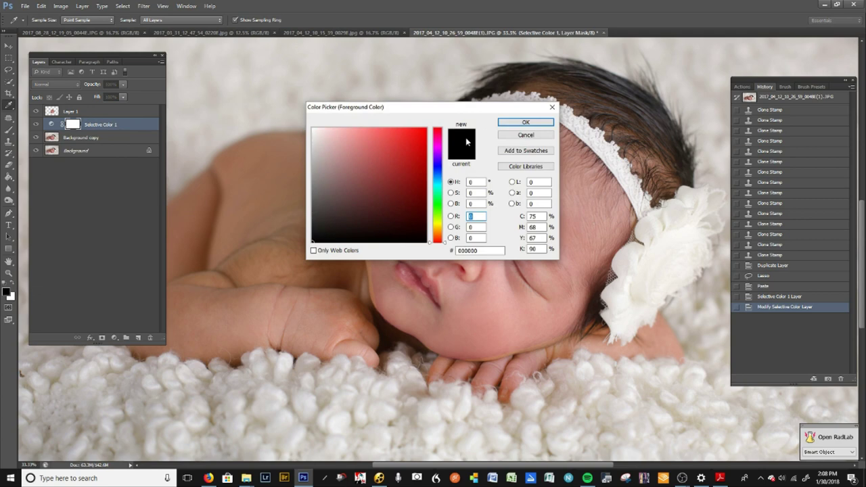
click(525, 122)
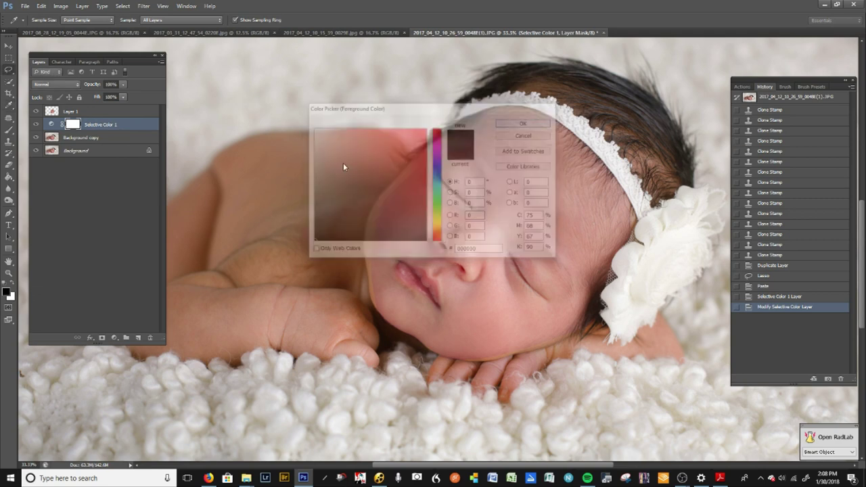
click(12, 285)
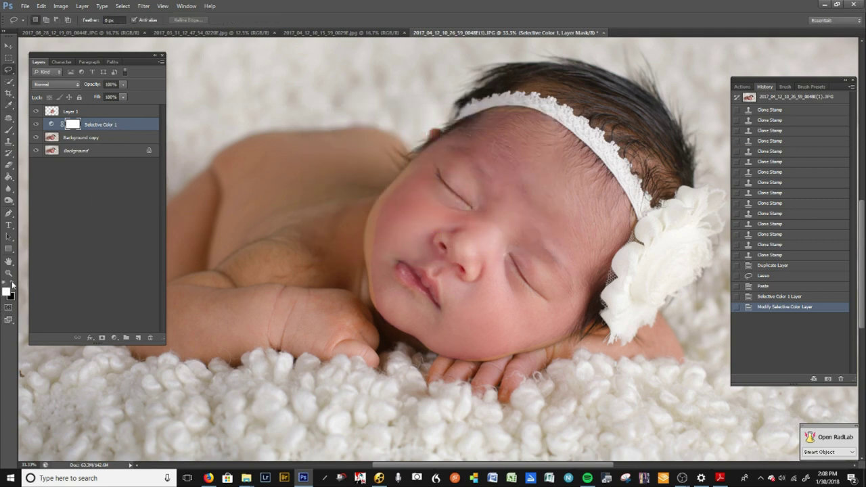
click(12, 284)
click(8, 178)
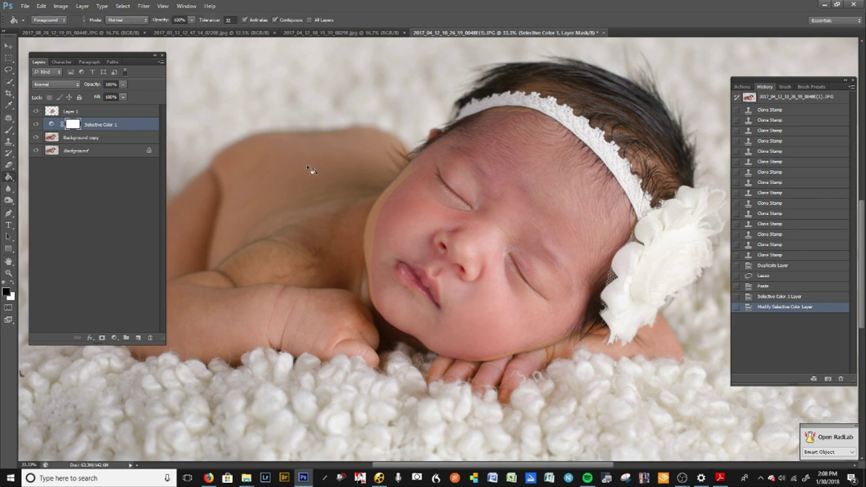
click(371, 190)
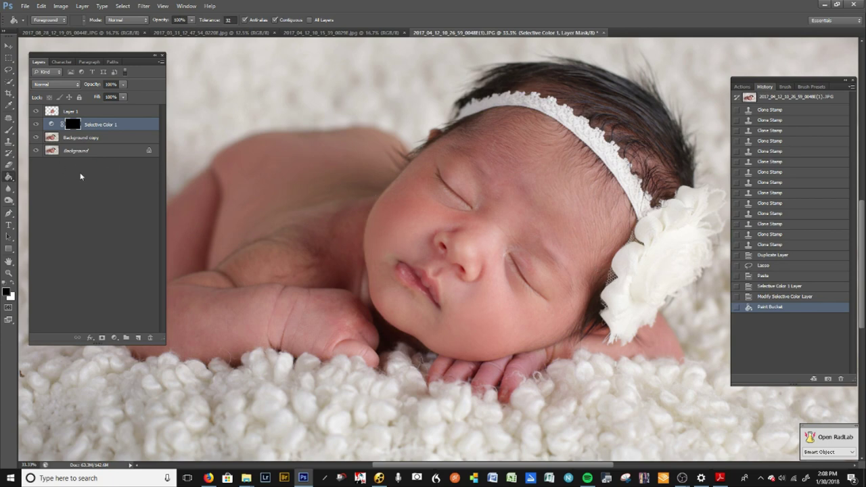
Set up a soft round 175 px Brush with 0% hardness and 35% opacity
click(9, 130)
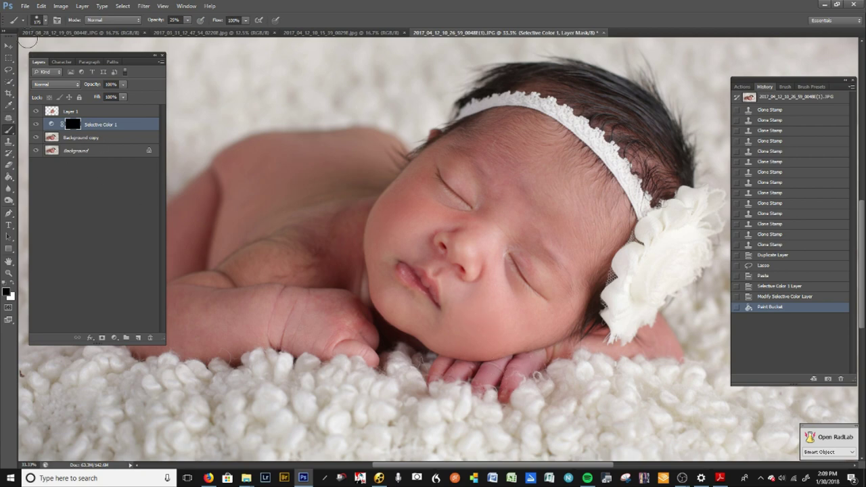
click(44, 20)
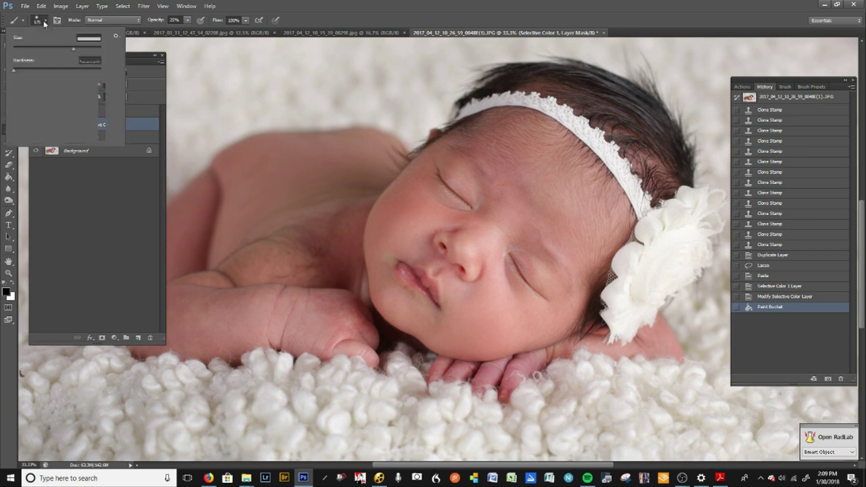
click(16, 71)
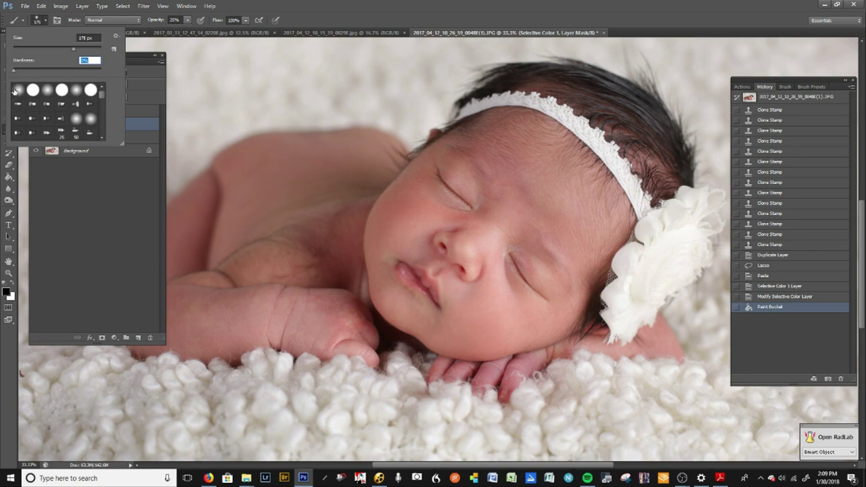
click(264, 7)
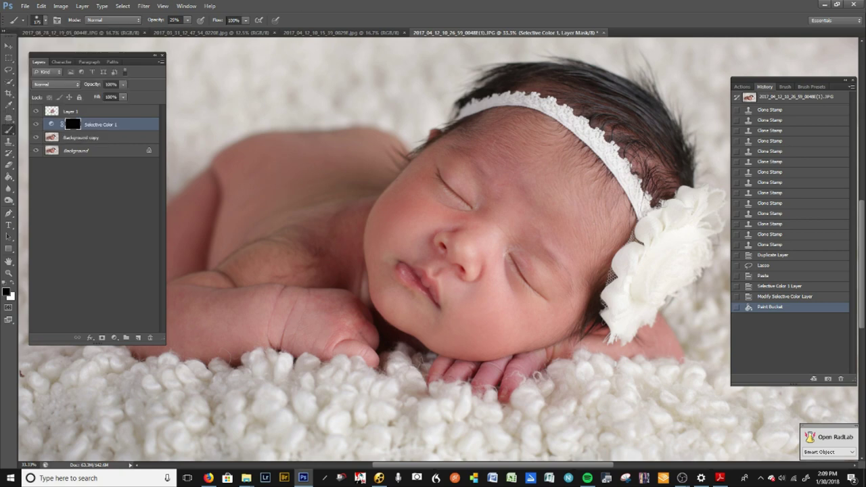
click(188, 20)
drag(183, 31, 189, 33)
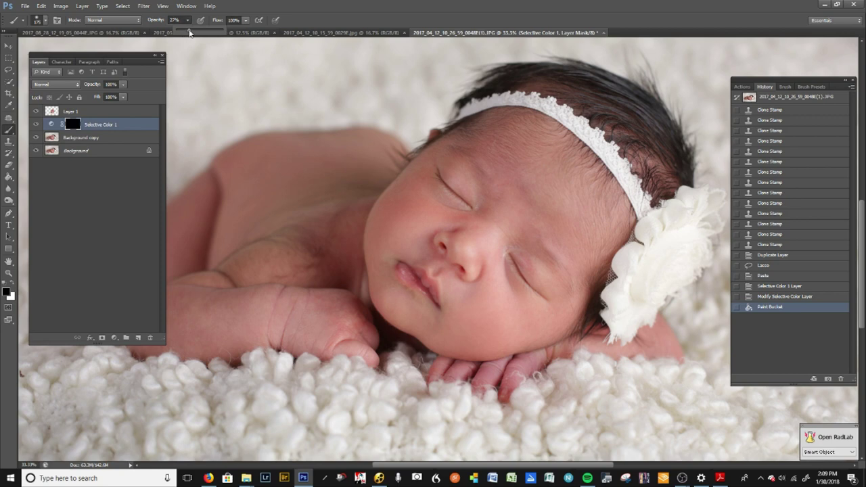
click(542, 4)
Paint white on the Selective Color mask over the fingers under the cheek to reveal the warmer tone
key(bracketright)
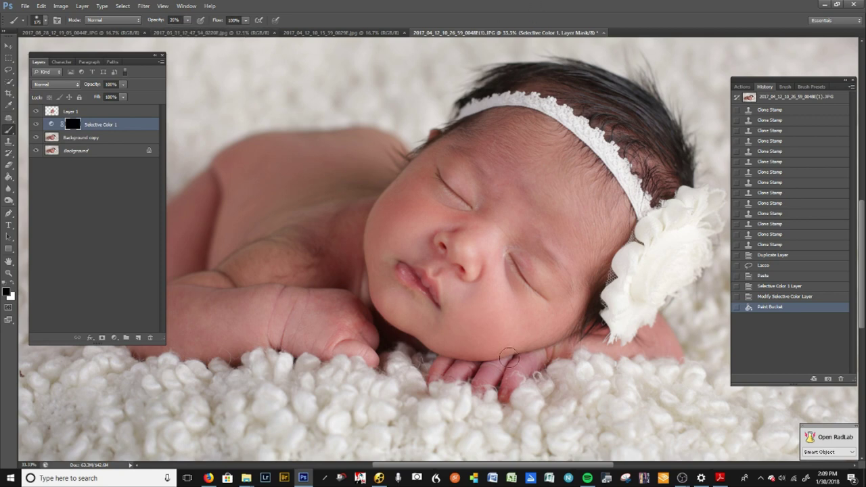
key(bracketleft)
key(bracketleft)
click(530, 365)
click(524, 366)
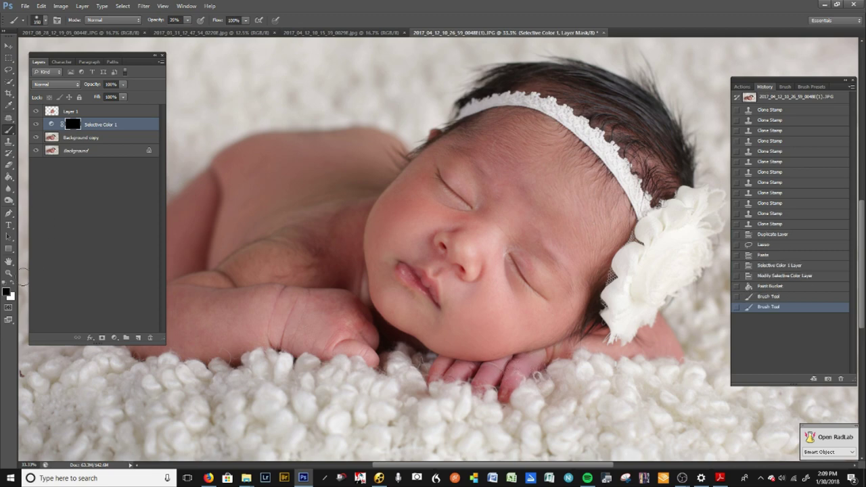
click(10, 289)
drag(531, 363, 519, 368)
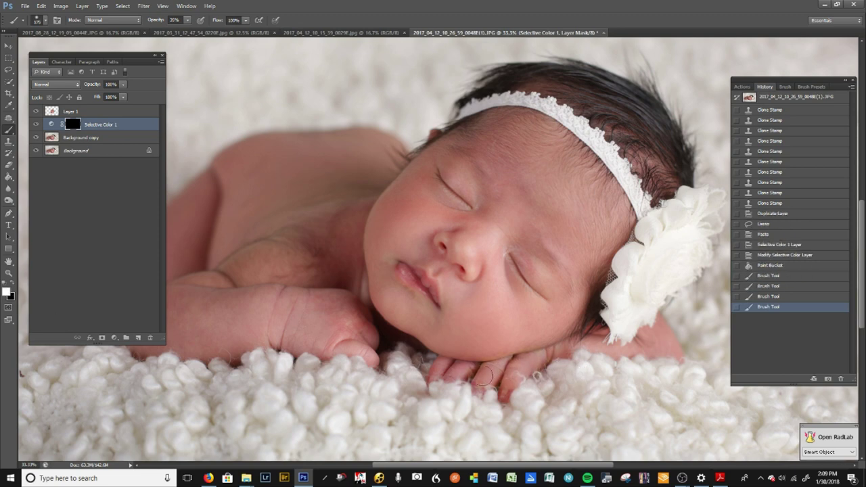
drag(454, 372, 496, 380)
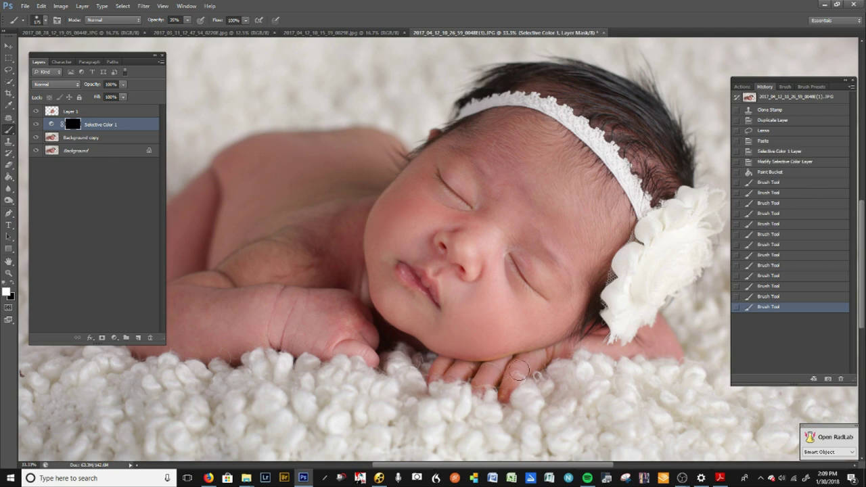
mouse_move(551, 353)
mouse_down()
mouse_move(484, 379)
mouse_move(471, 373)
mouse_move(494, 377)
mouse_up()
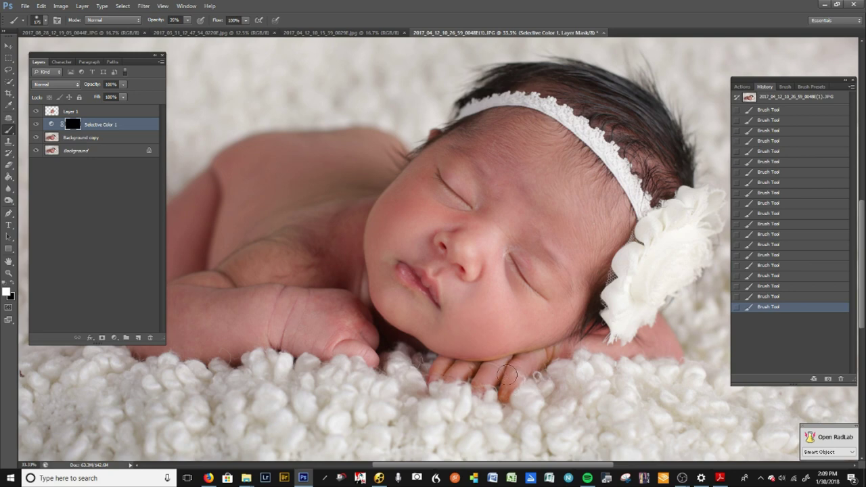
Paint the Selective Color mask in white over the baby's front hand and forearm with a larger brush
key(bracketright)
key(bracketright)
drag(248, 363, 349, 354)
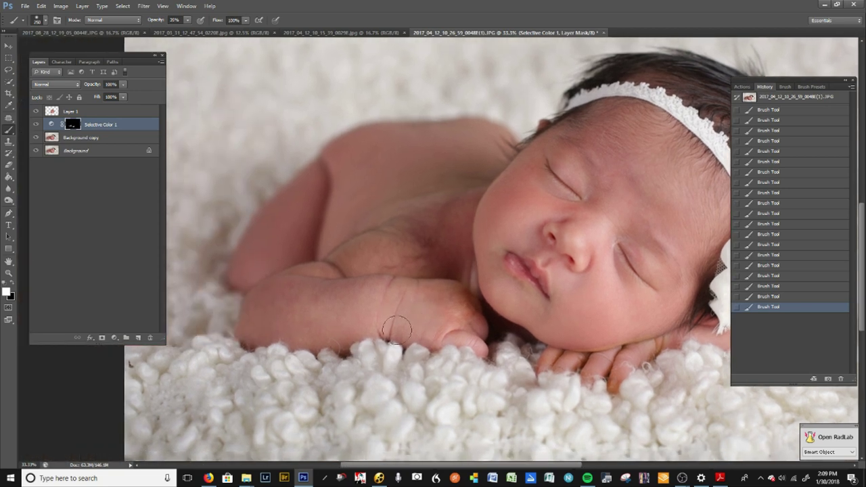
drag(469, 321, 310, 328)
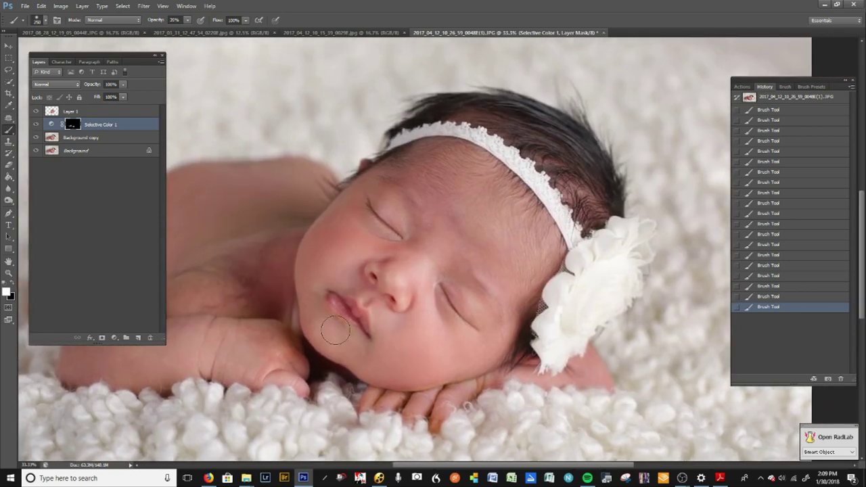
mouse_move(275, 336)
mouse_down()
mouse_move(473, 319)
mouse_move(466, 327)
mouse_move(472, 318)
mouse_up()
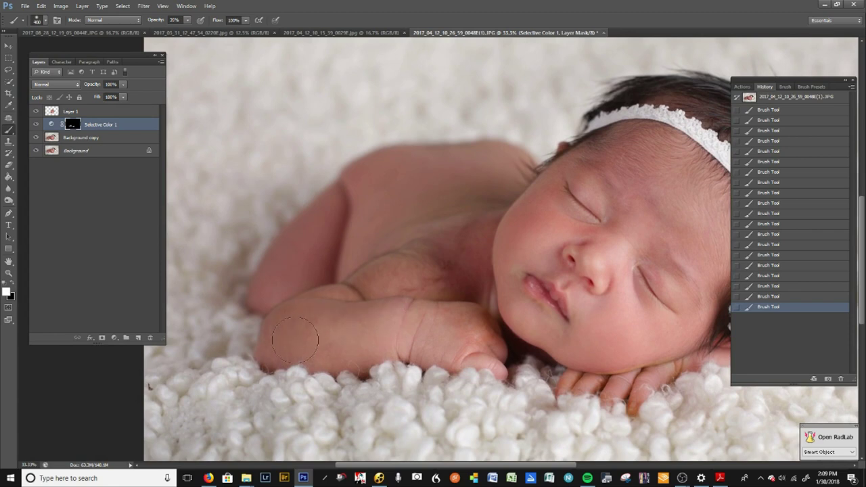
key(bracketright)
key(bracketright)
key(bracketleft)
mouse_move(460, 331)
mouse_down()
mouse_move(389, 335)
mouse_move(333, 355)
mouse_up()
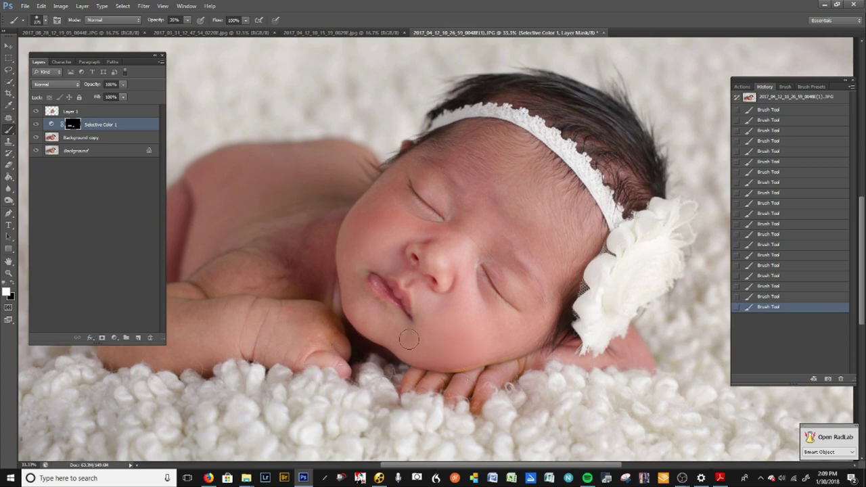
Delete the separate face layer and paint black on the Selective Color mask along the lower cheek and chin
drag(90, 114, 151, 335)
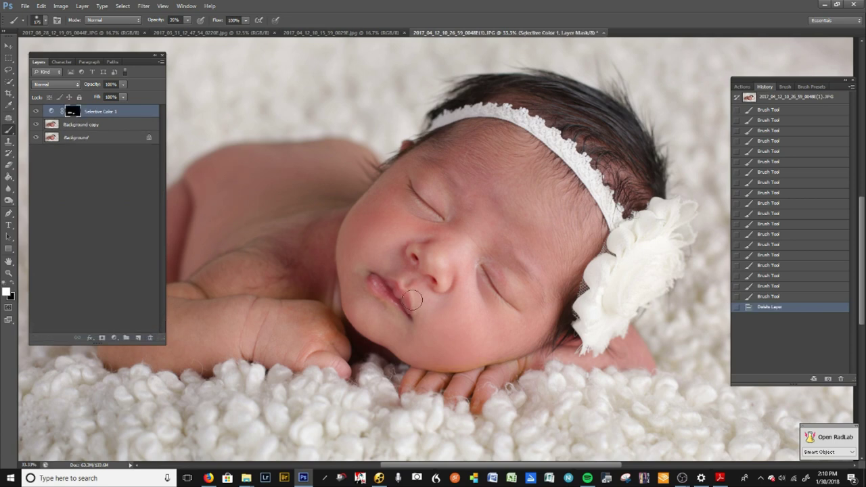
key(bracketleft)
key(bracketleft)
key(x)
key(bracketleft)
drag(440, 362, 495, 357)
mouse_move(494, 358)
mouse_down()
mouse_move(427, 364)
mouse_move(498, 351)
mouse_move(449, 361)
mouse_up()
mouse_move(450, 362)
mouse_down()
mouse_move(502, 352)
mouse_move(467, 358)
mouse_up()
drag(467, 358, 434, 345)
mouse_move(434, 346)
mouse_down()
mouse_move(408, 329)
mouse_move(462, 360)
mouse_move(445, 358)
mouse_move(488, 347)
mouse_move(421, 340)
mouse_up()
key(bracketright)
key(bracketright)
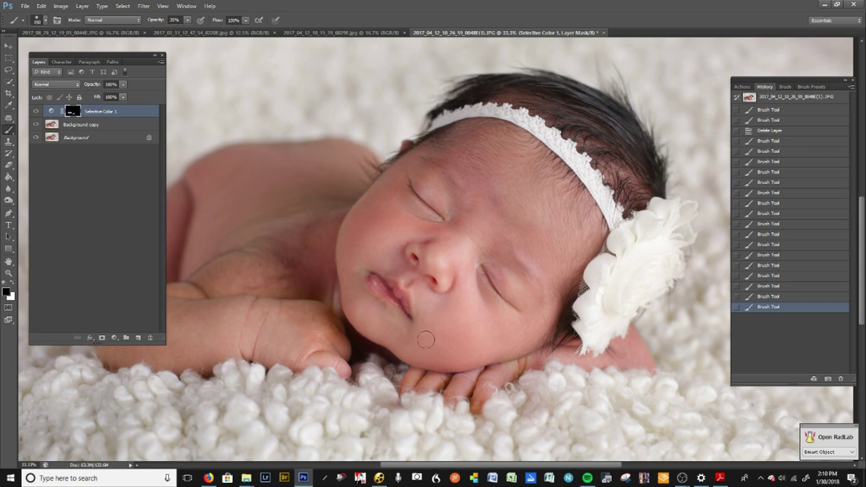
click(487, 349)
Blend the Selective Color mask over the baby's back and leg with a larger brush at reduced opacity
drag(292, 338, 423, 302)
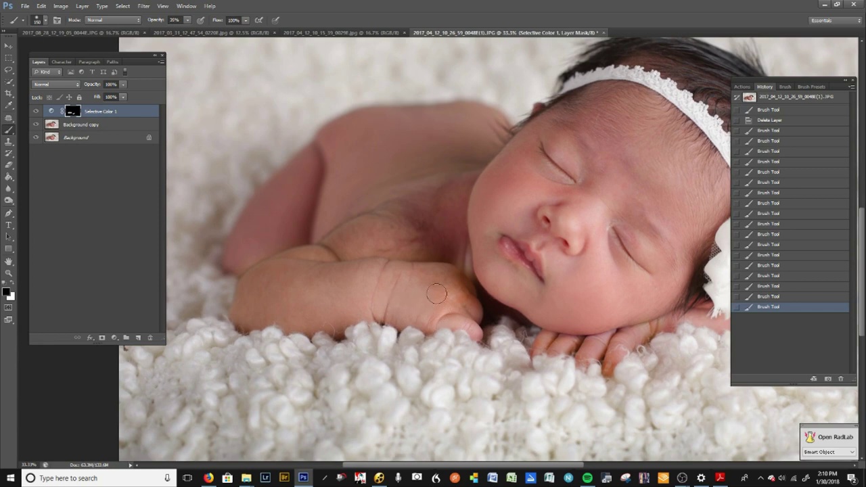
key(bracketright)
key(bracketright)
key(bracketright)
key(bracketright)
key(bracketright)
key(bracketright)
key(bracketleft)
key(2)
key(3)
key(3)
key(2)
key(3)
key(])
key(])
mouse_move(317, 182)
mouse_down()
mouse_move(293, 181)
mouse_move(323, 174)
mouse_move(283, 220)
mouse_move(344, 164)
mouse_move(387, 139)
mouse_move(454, 129)
mouse_move(409, 132)
mouse_move(339, 157)
mouse_up()
key(x)
mouse_move(257, 231)
mouse_down()
mouse_move(276, 214)
mouse_move(255, 239)
mouse_up()
key(ctrl+minus)
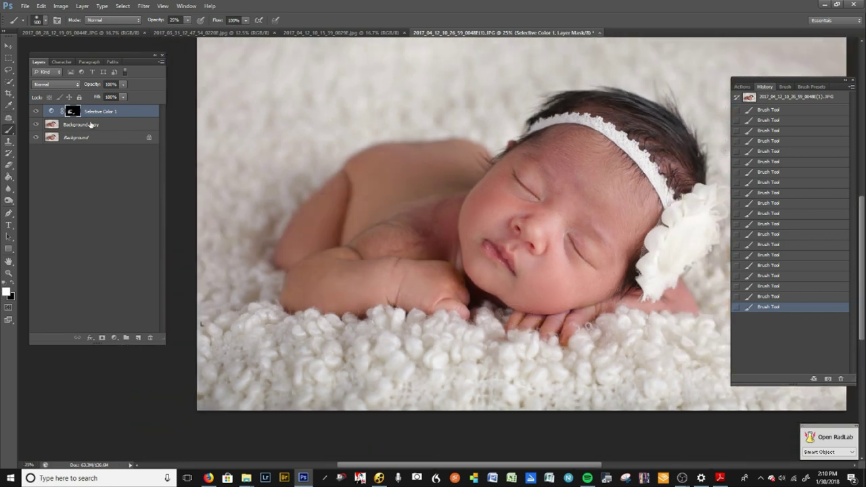
Clone over the reddish crease beside the nostril on the Background copy layer with a 100 px brush at 35% opacity
click(90, 127)
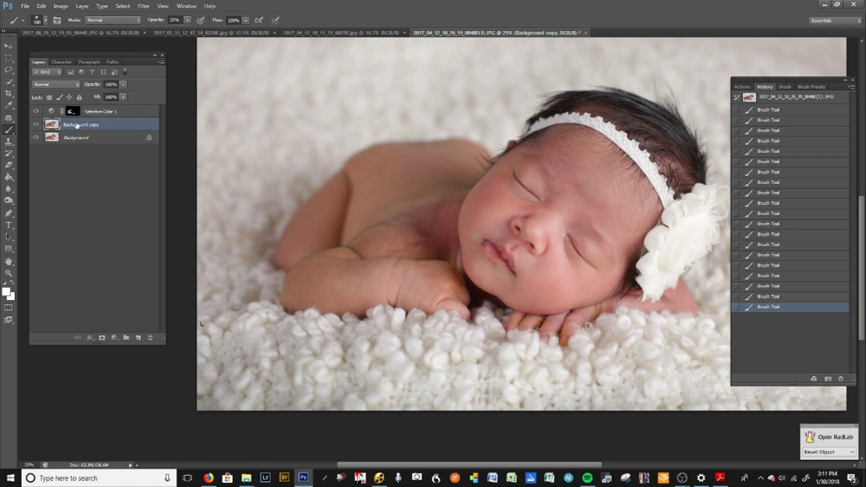
key(ctrl+plus)
key(ctrl+plus)
drag(419, 311, 204, 350)
click(8, 140)
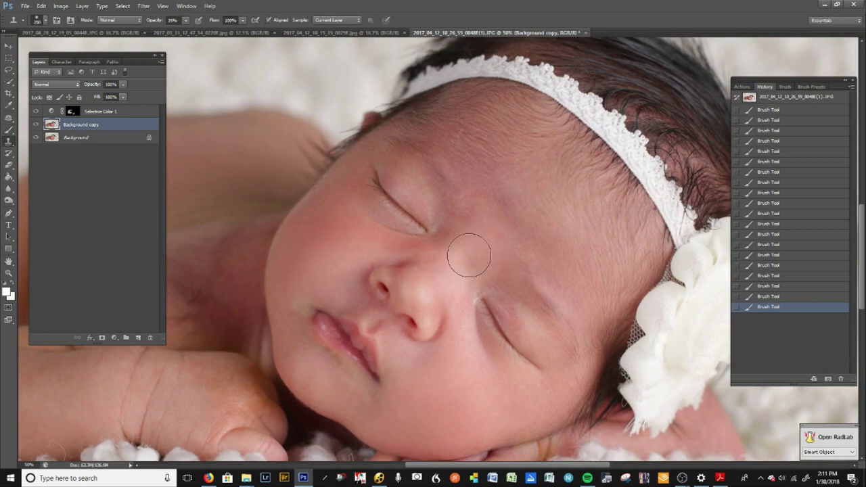
key(ctrl+plus)
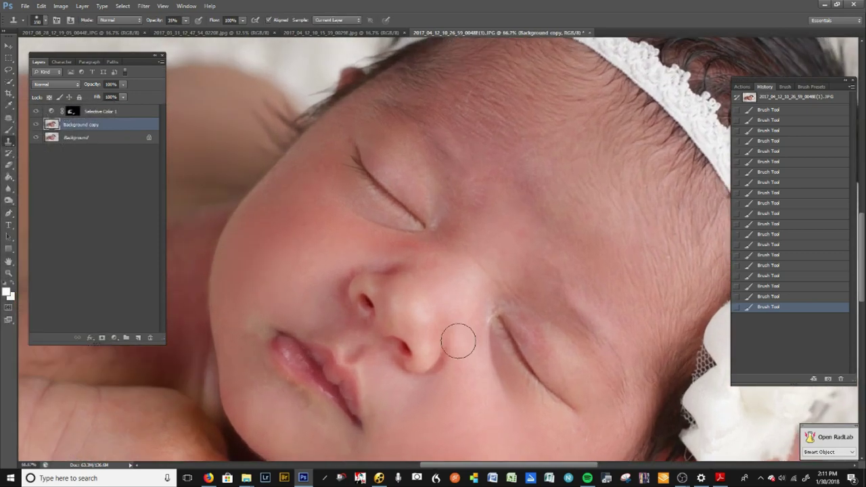
drag(406, 381, 362, 322)
key([)
key([)
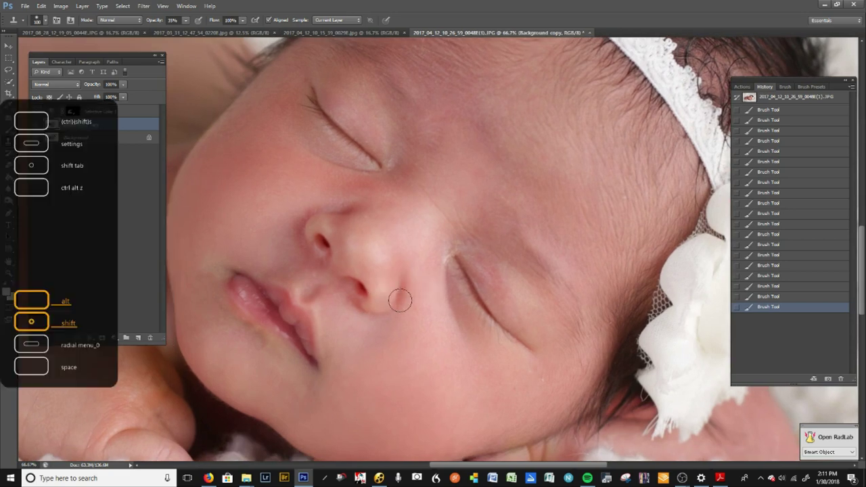
alt+click(419, 300)
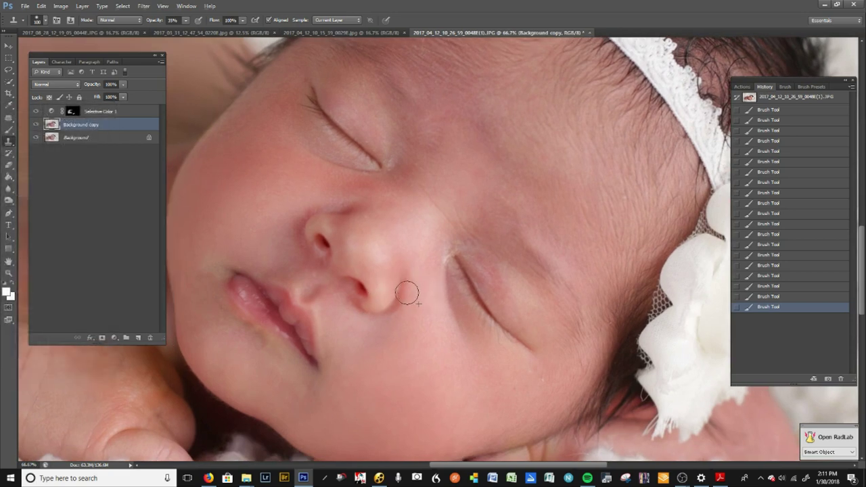
mouse_move(381, 318)
mouse_down()
mouse_move(420, 300)
mouse_move(410, 282)
mouse_move(400, 308)
mouse_move(365, 317)
mouse_move(406, 285)
mouse_up()
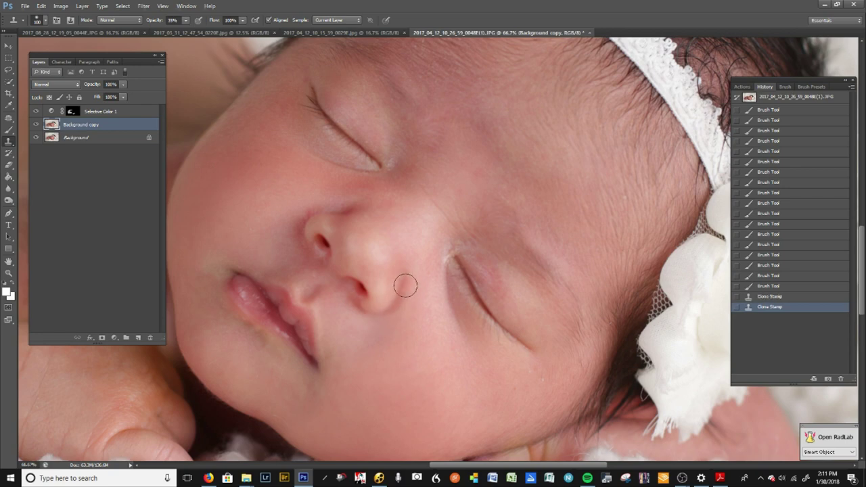
Undo the last two Clone Stamp strokes
drag(474, 304, 488, 315)
key(ctrl+alt+z)
key(ctrl+alt+z)
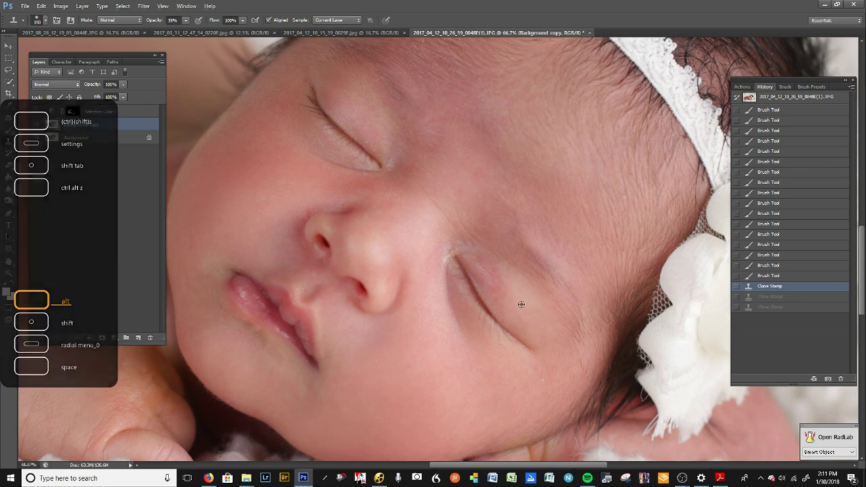
Clone smoother skin over the baby's eyelids and beneath the right eye with a 150 to 175 px brush
click(482, 261)
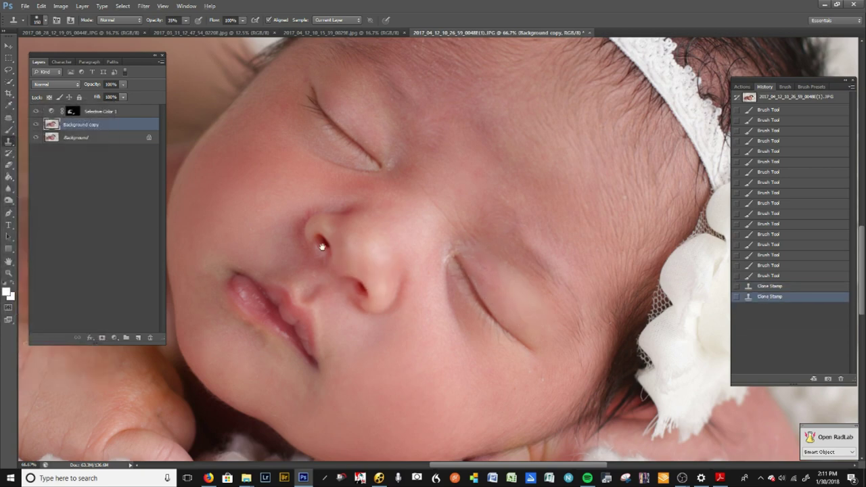
scroll(433, 244, up, 5)
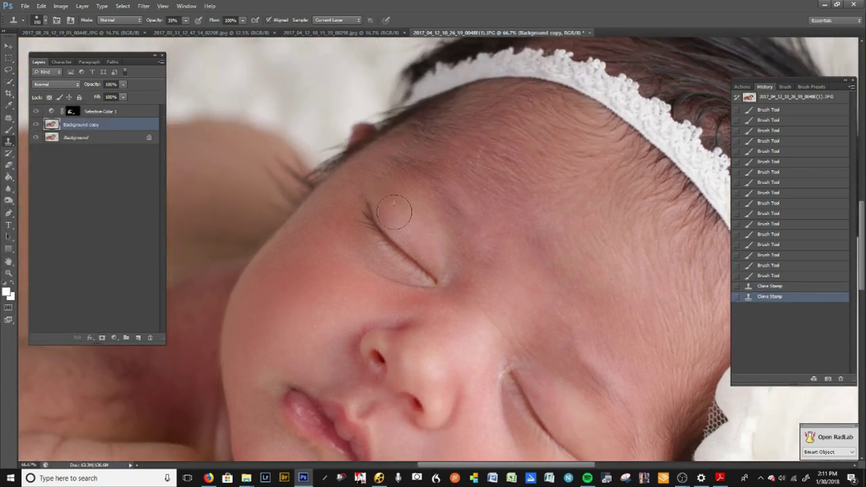
click(394, 212)
click(421, 272)
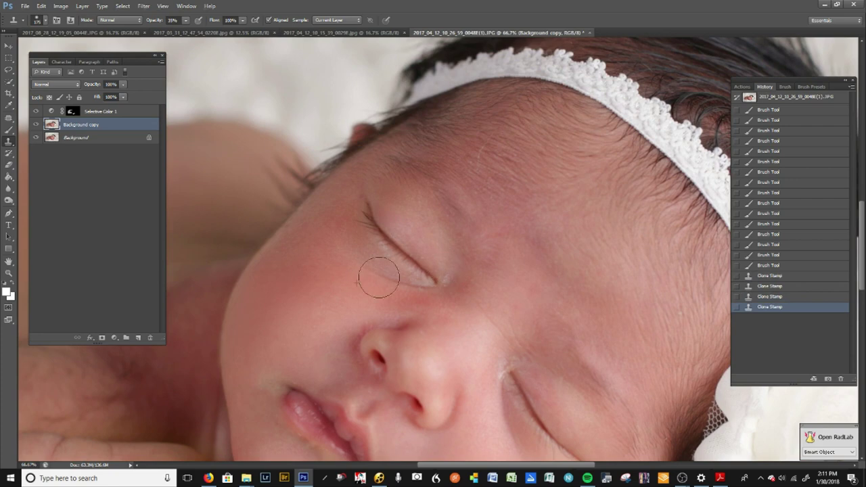
click(406, 287)
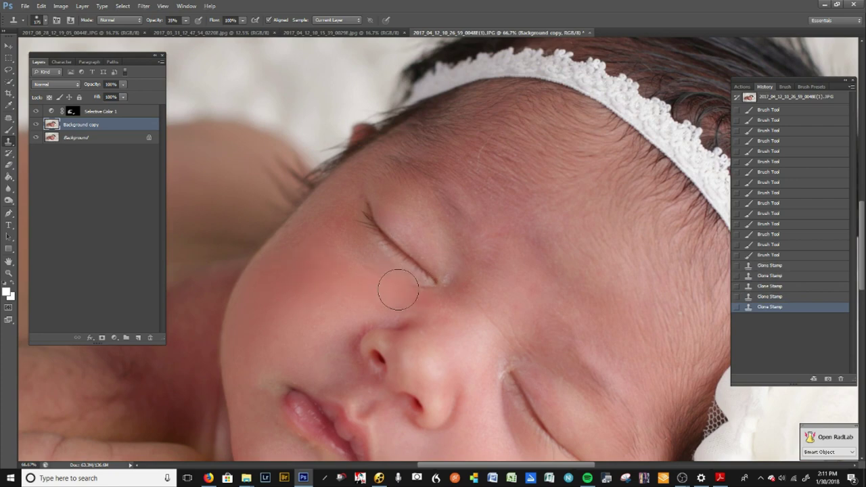
Clone clean skin beneath the baby's left eye and beside the nose, reducing the brush from 175 to 125 px
drag(423, 299, 368, 184)
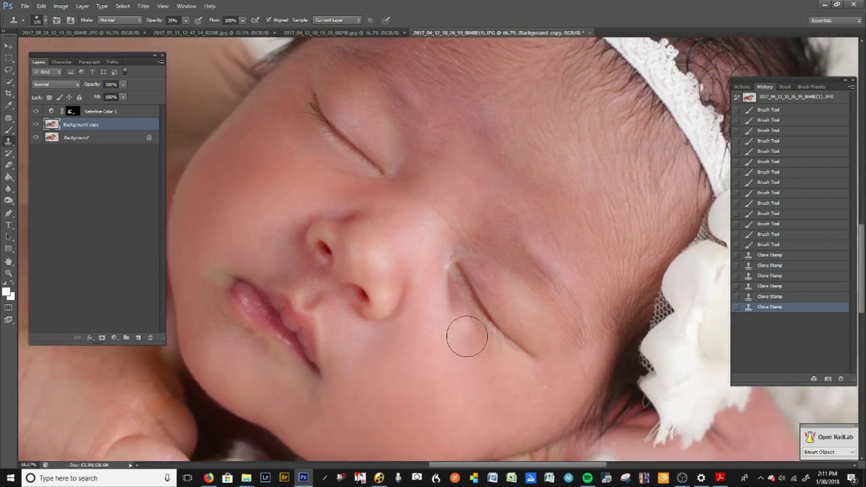
alt+click(432, 317)
mouse_move(440, 290)
mouse_down()
mouse_move(465, 343)
mouse_move(446, 292)
mouse_up()
drag(288, 326, 386, 341)
key(bracketleft)
key(bracketleft)
key(bracketleft)
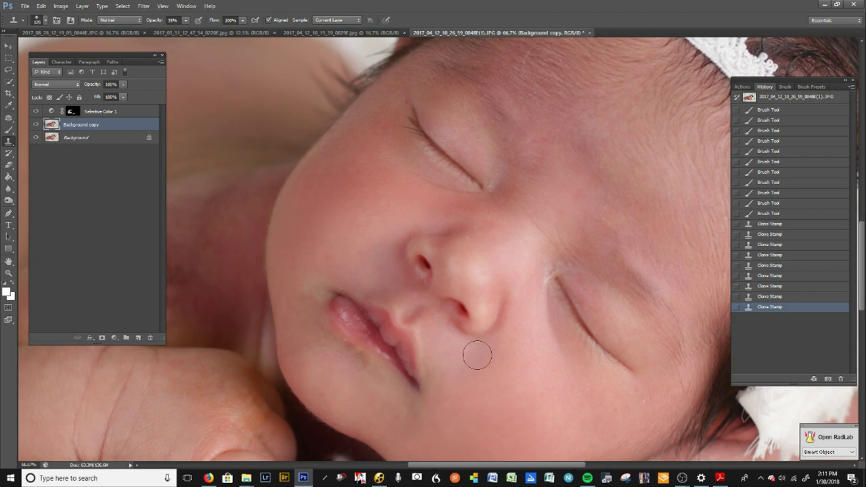
Clone over the blotchy forehead skin between brow and headband with the brush enlarged to 400 px
mouse_move(482, 367)
mouse_down()
mouse_move(423, 361)
mouse_move(388, 433)
mouse_up()
key(bracketright)
key(bracketright)
key(bracketright)
key(bracketright)
key(bracketright)
alt+click(400, 237)
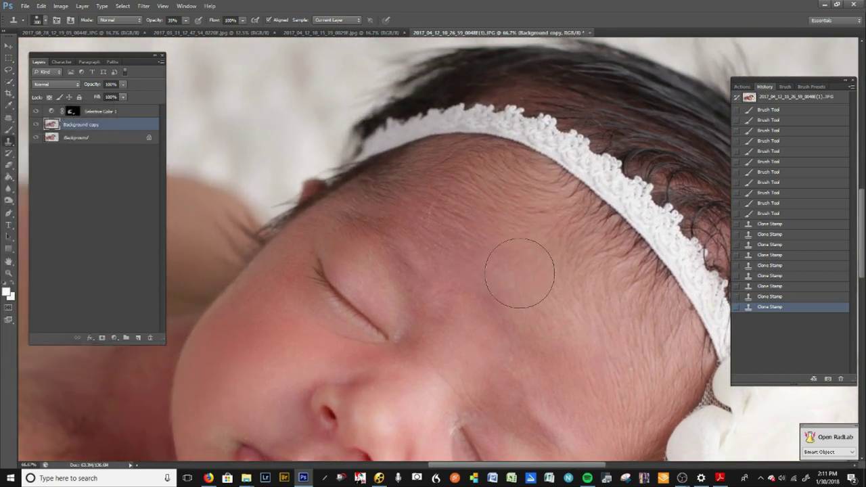
mouse_move(323, 326)
mouse_down()
mouse_move(613, 190)
mouse_move(344, 309)
mouse_up()
key(bracketright)
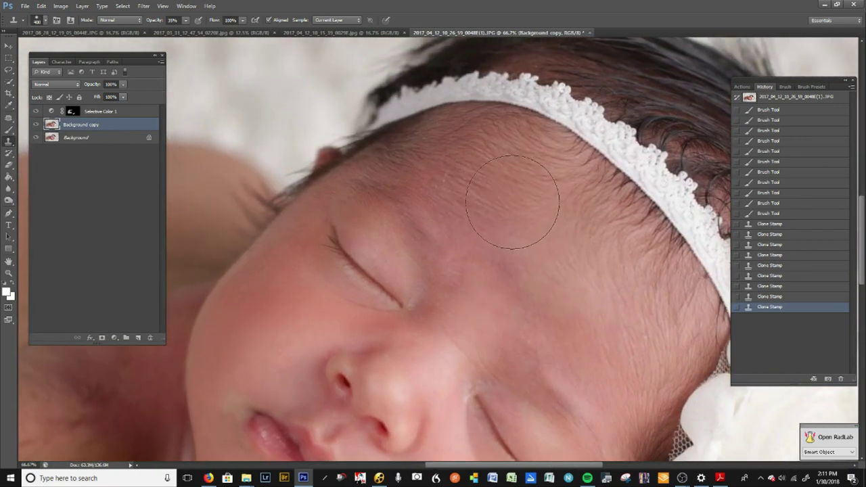
mouse_move(512, 201)
mouse_down()
mouse_move(444, 183)
mouse_move(507, 184)
mouse_up()
drag(443, 151, 494, 184)
Clone the uneven skin and fine hairs on the upper forehead near the hairline using a smaller brush and fresh samples
key(bracketleft)
key(bracketleft)
alt+click(423, 176)
mouse_move(416, 170)
mouse_down()
mouse_move(346, 174)
mouse_move(439, 159)
mouse_move(362, 163)
mouse_move(429, 176)
mouse_up()
alt+click(442, 159)
click(426, 156)
key(bracketright)
click(399, 183)
Even out the central forehead by cloning nearby clean skin with the brush back at 400 px
key(bracketright)
key(bracketright)
alt+click(492, 234)
click(496, 260)
click(500, 262)
alt+click(582, 279)
click(586, 252)
drag(546, 208, 583, 262)
Clone even skin over the brow, temple and outer cheek around the baby's left eye with a smaller brush
drag(475, 245, 441, 190)
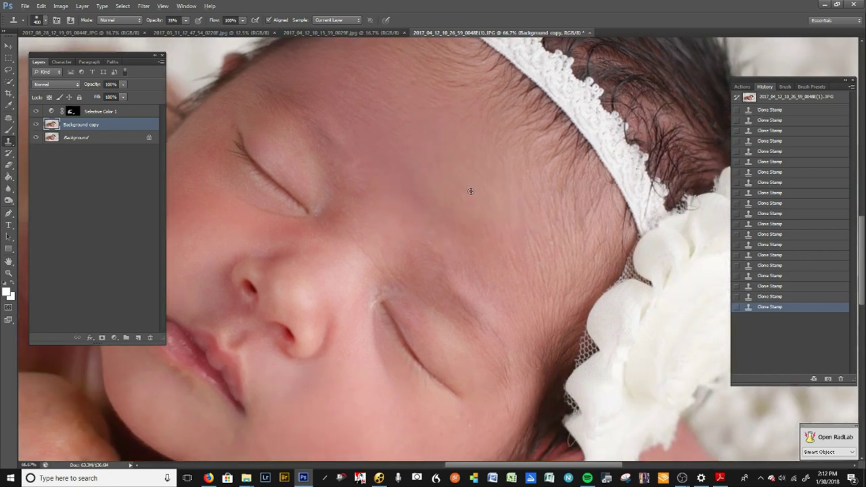
key(bracketleft)
key(bracketleft)
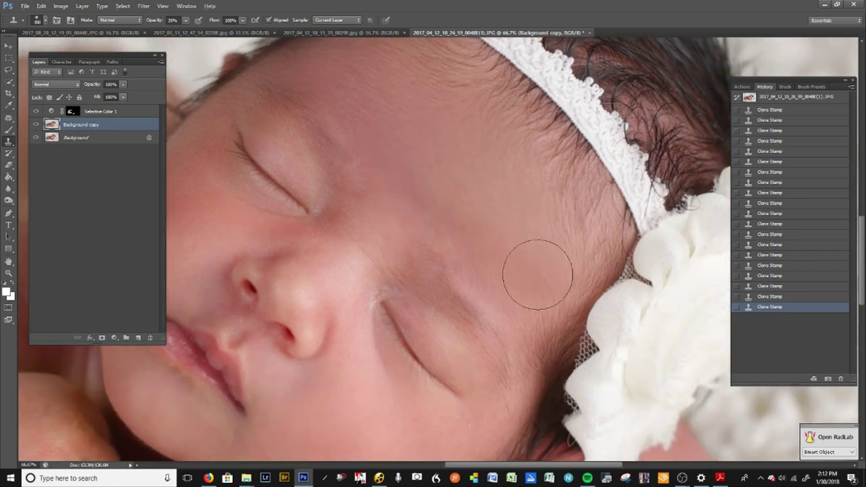
drag(478, 306, 447, 216)
key(bracketright)
alt+click(512, 205)
drag(509, 247, 497, 284)
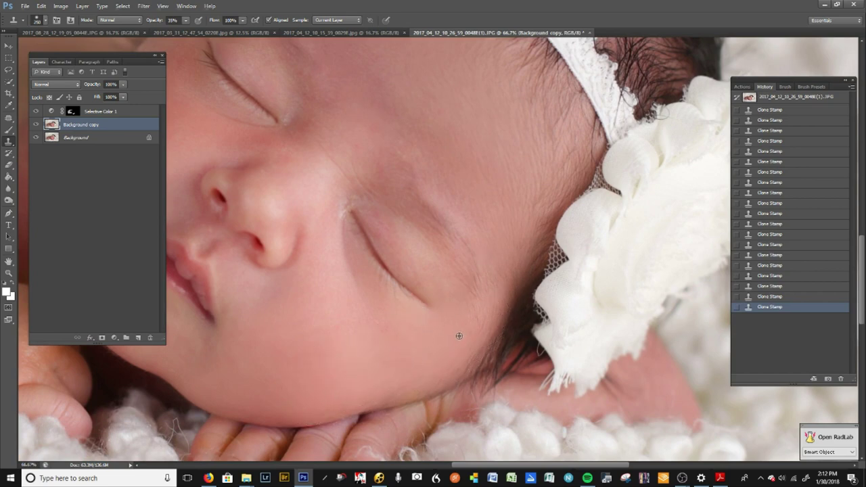
Clone smoother skin over the baby's right cheek and beside the mouth corner, reducing the brush from 200 to 100 px
drag(322, 203, 486, 328)
key(bracketright)
key(bracketleft)
key(bracketleft)
alt+click(302, 228)
click(402, 127)
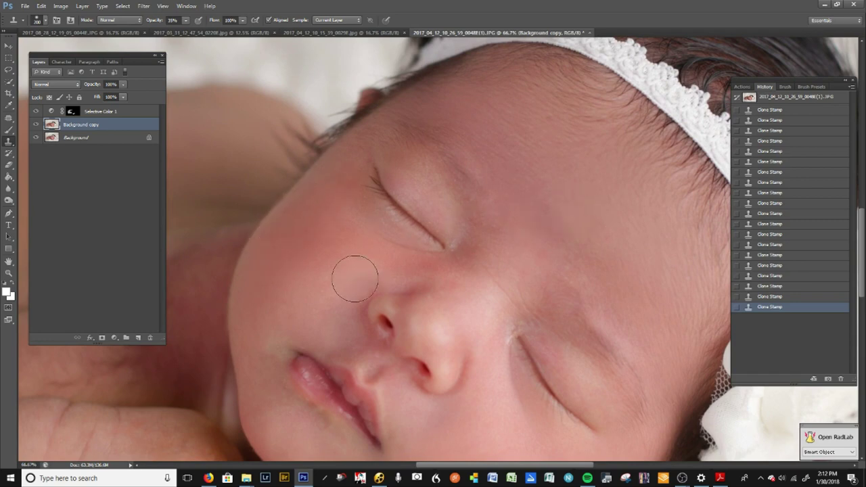
drag(318, 204, 350, 170)
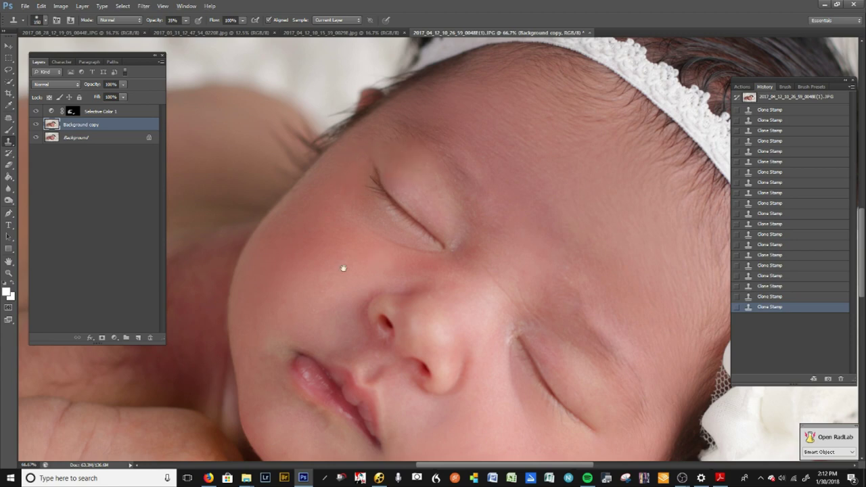
drag(314, 303, 448, 197)
key(bracketleft)
key(bracketleft)
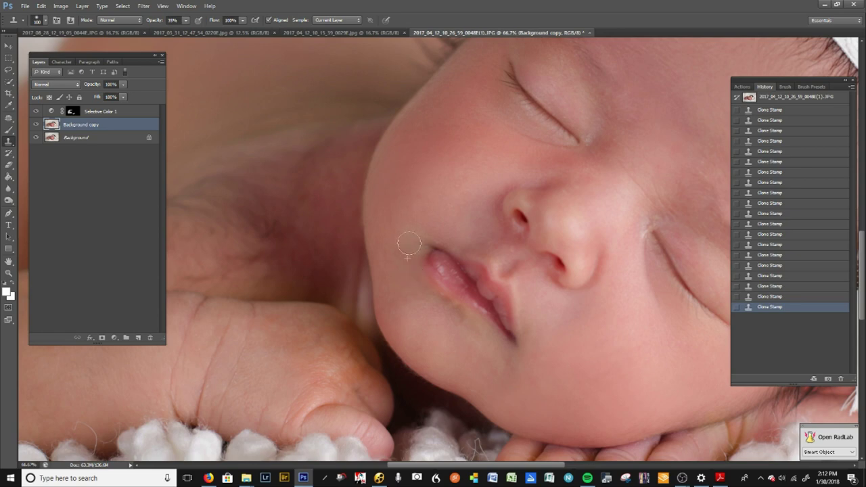
Clone over the mottled skin on the baby's forearm with an enlarged brush
drag(368, 319, 549, 221)
drag(507, 273, 517, 354)
key(bracketright)
key(bracketright)
key(bracketright)
key(bracketright)
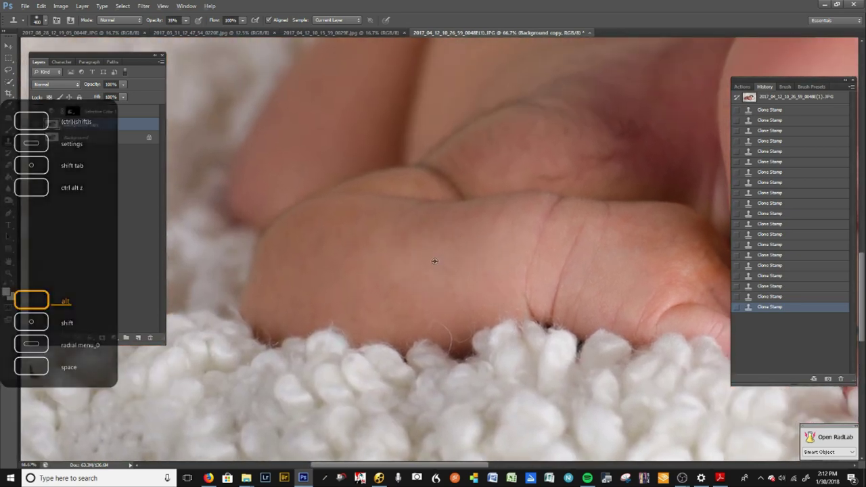
alt+click(435, 262)
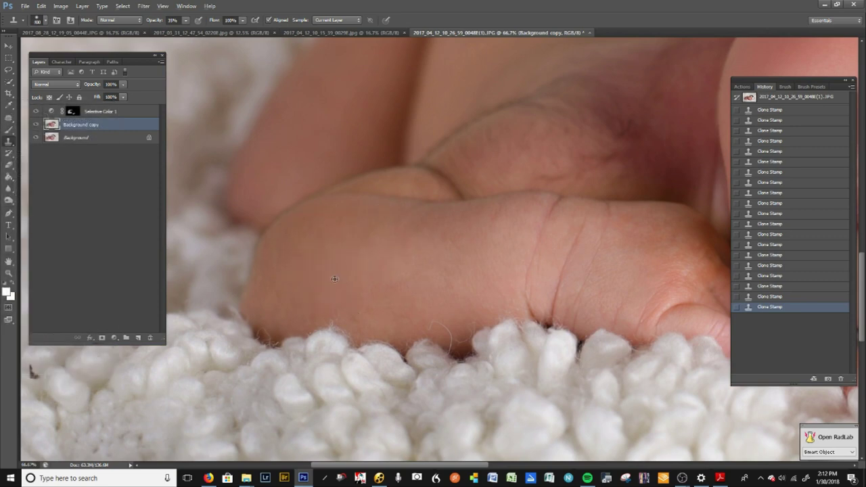
Clone away the orange patches on the hand and the visible veins on the upper arm and shoulder
drag(450, 263, 203, 304)
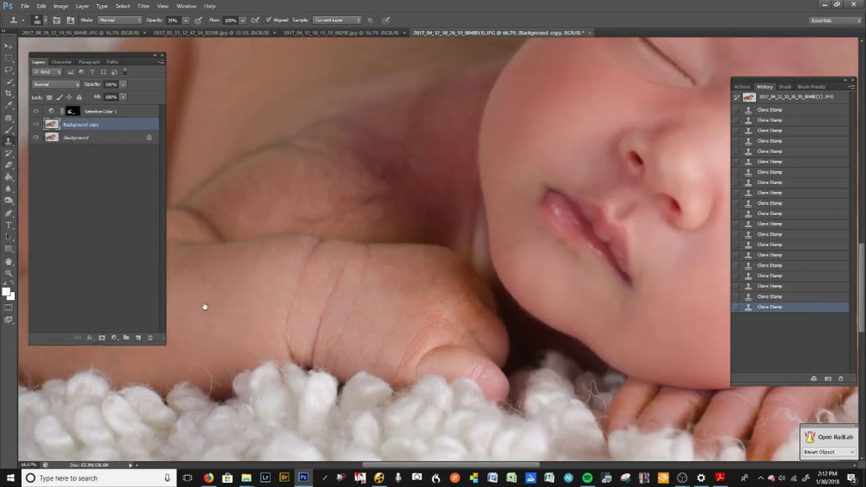
alt+click(381, 303)
click(434, 310)
alt+click(408, 305)
click(446, 315)
click(463, 314)
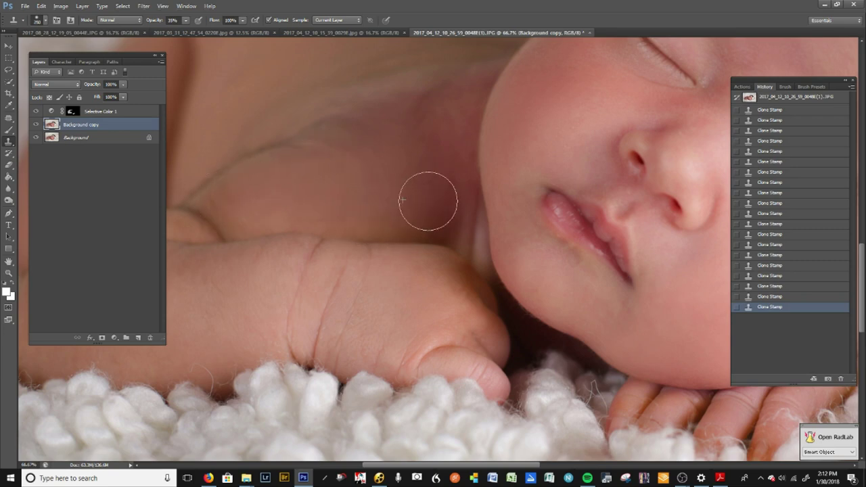
drag(340, 249, 484, 268)
key([)
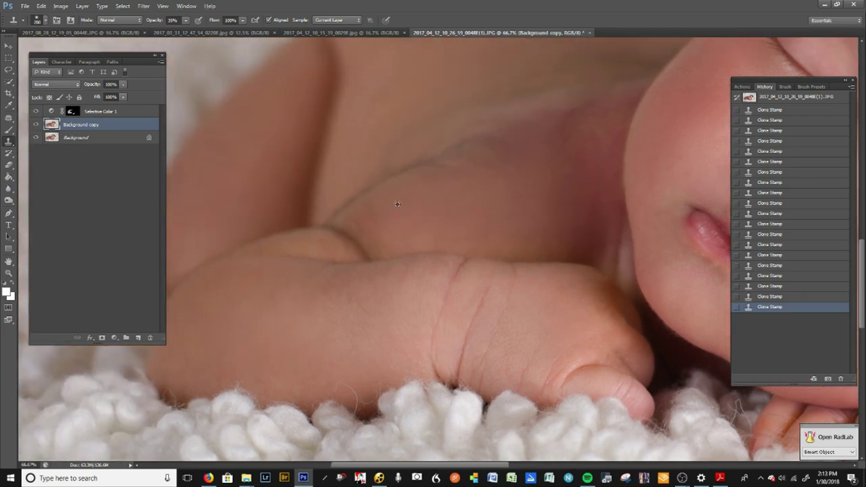
Darken the lash lines of both closed eyes with the Burn tool set to Midtones and a small brush
scroll(453, 239, down, 4)
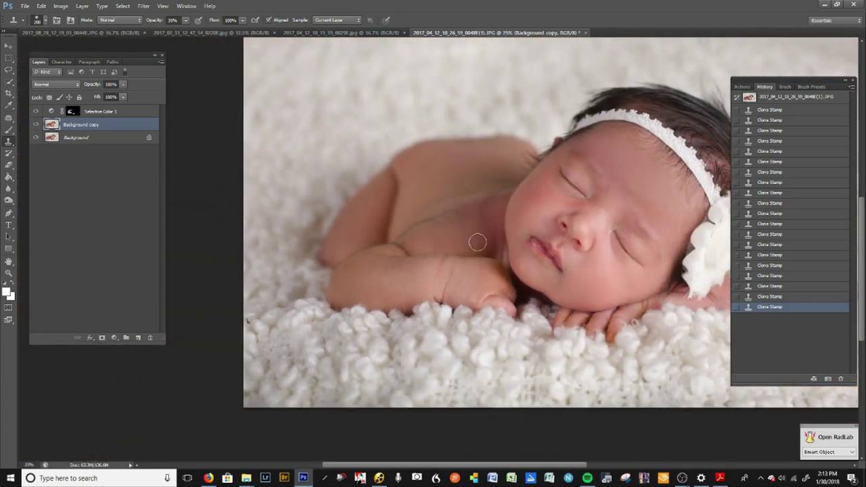
scroll(488, 234, down, 1)
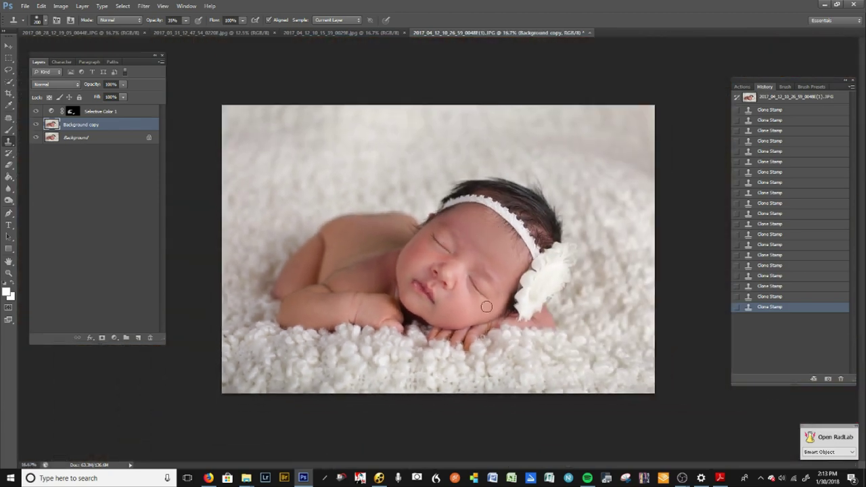
scroll(486, 306, up, 3)
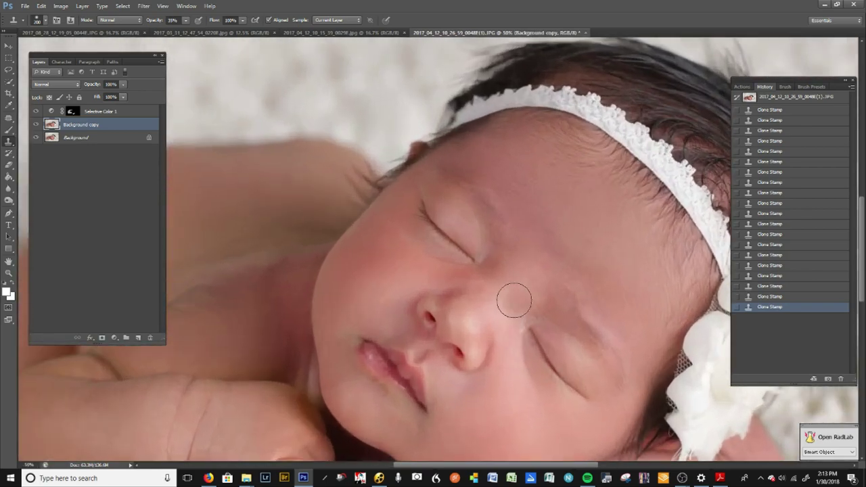
scroll(514, 300, down, 2)
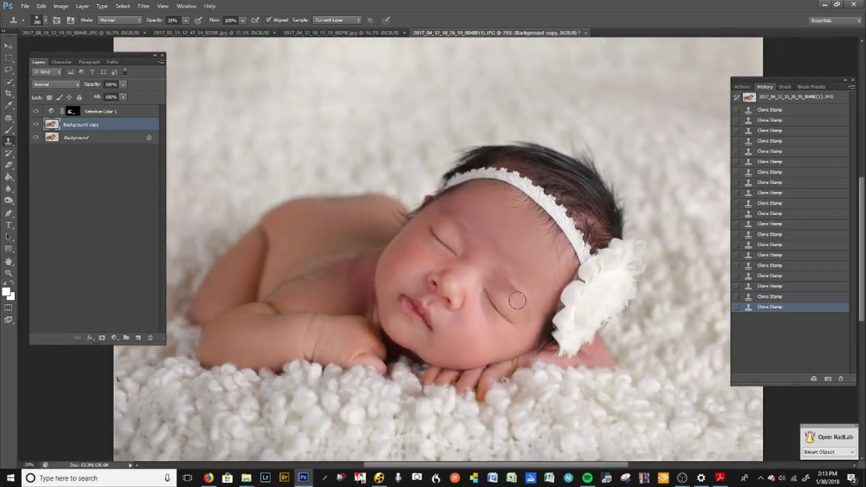
click(10, 199)
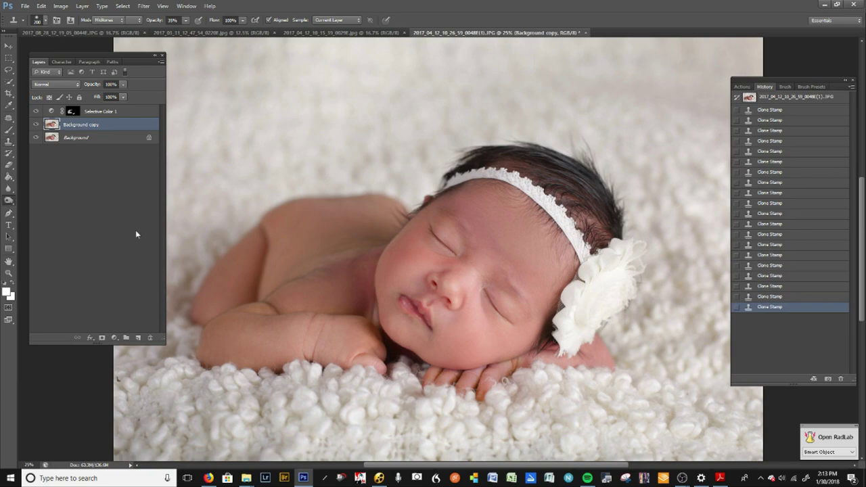
scroll(480, 303, up, 2)
scroll(413, 191, up, 2)
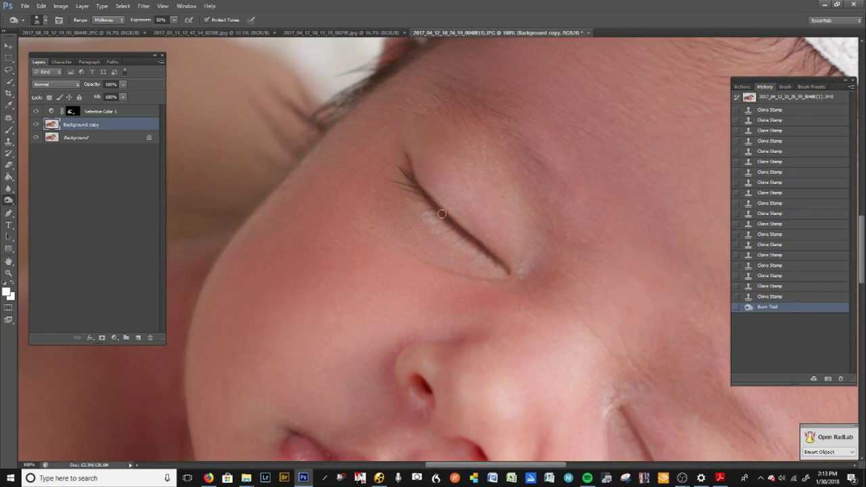
drag(510, 369, 266, 253)
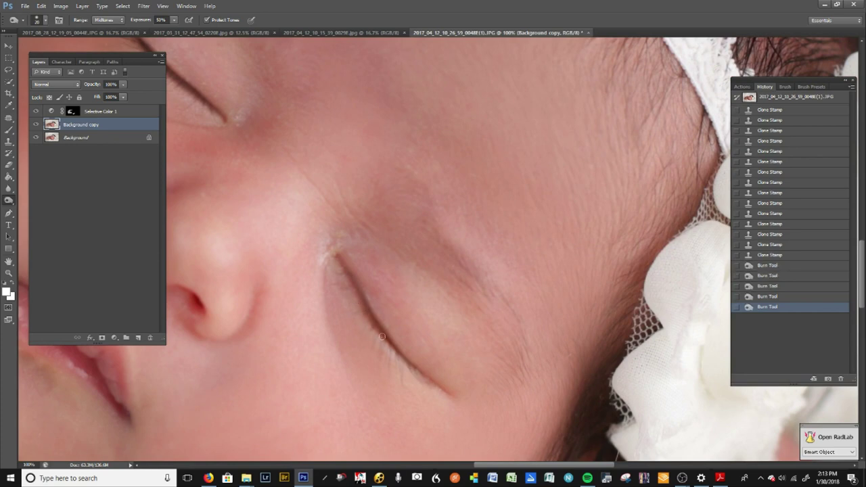
key(ctrl+minus)
key(ctrl+minus)
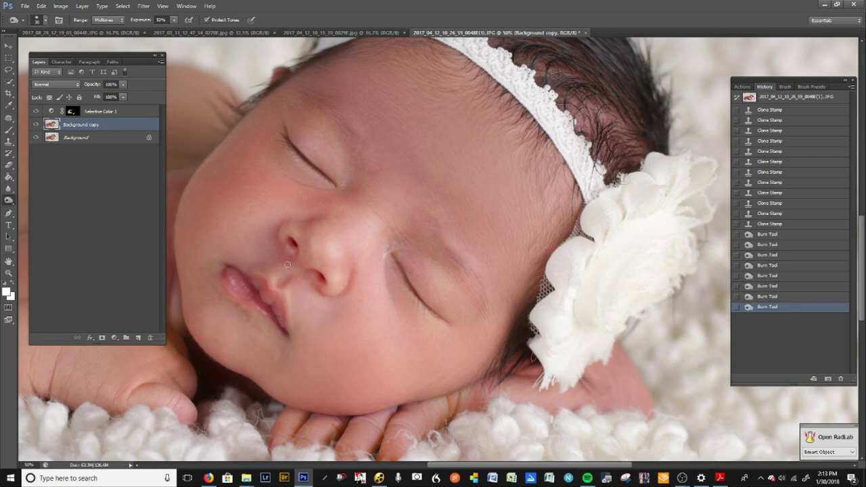
Undo the last Burn tool stroke on the face
drag(283, 284, 397, 285)
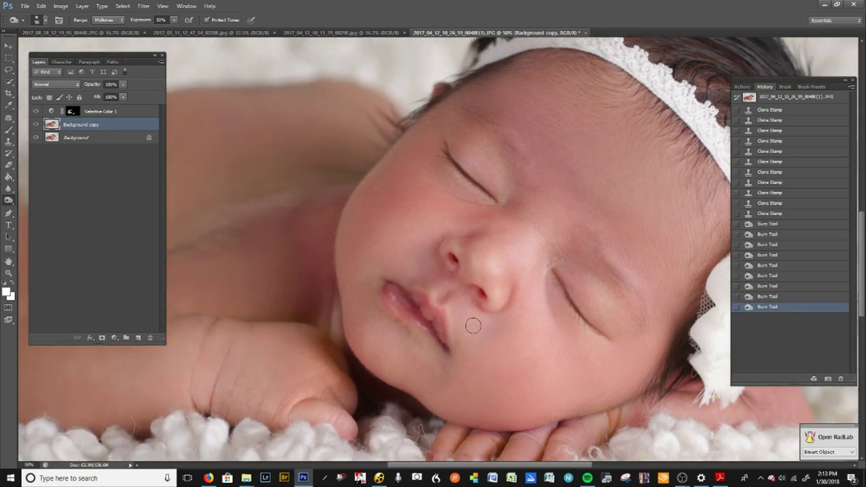
key(ctrl+z)
Lasso the forehead between the eyebrows and headband and feather the selection by 10 pixels
scroll(426, 262, down, 2)
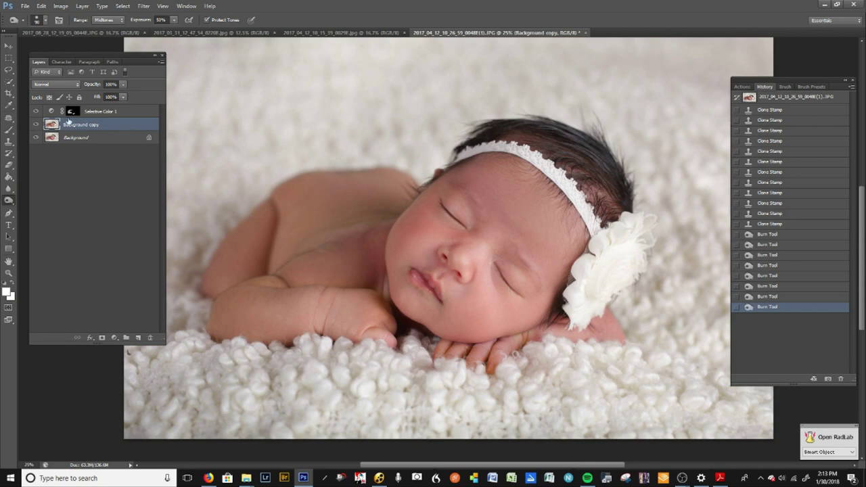
click(7, 70)
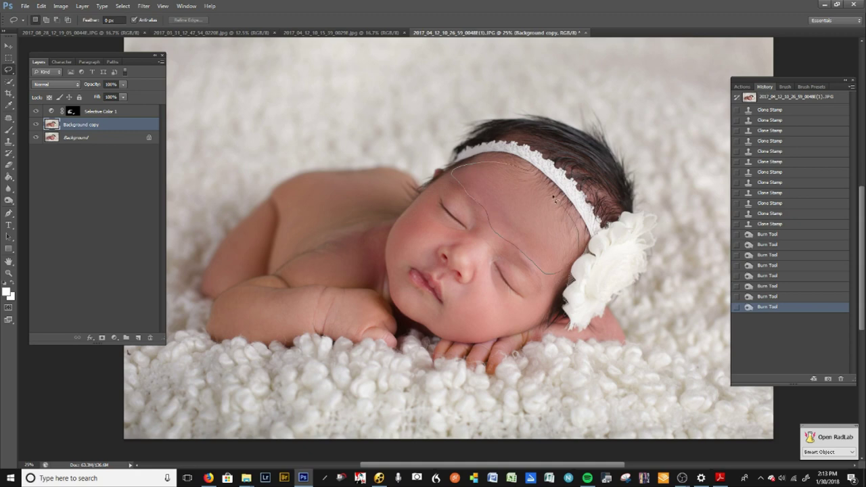
drag(523, 175, 518, 178)
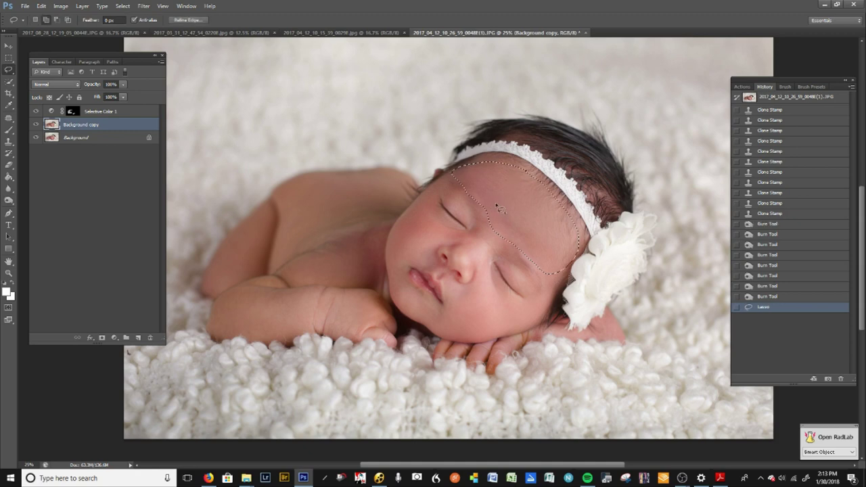
key(shift+F6)
text(10)
key(Return)
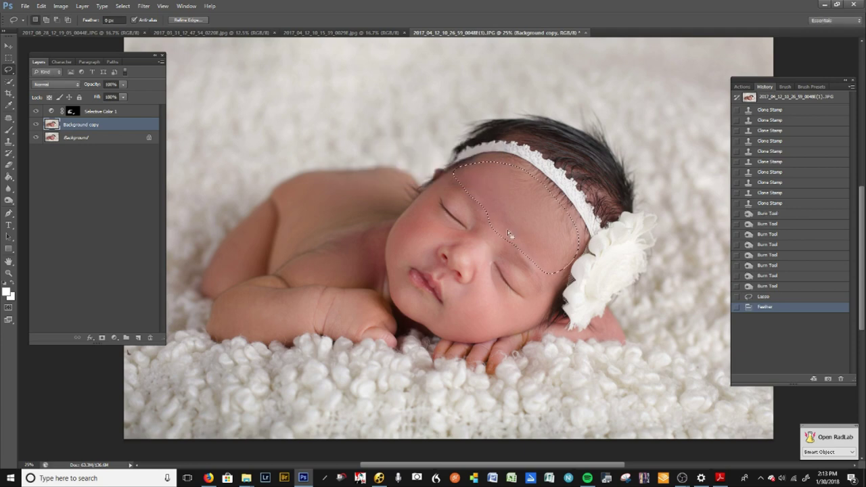
Start a Curves adjustment on the forehead selection and raise the RGB midtones slightly
key(ctrl+m)
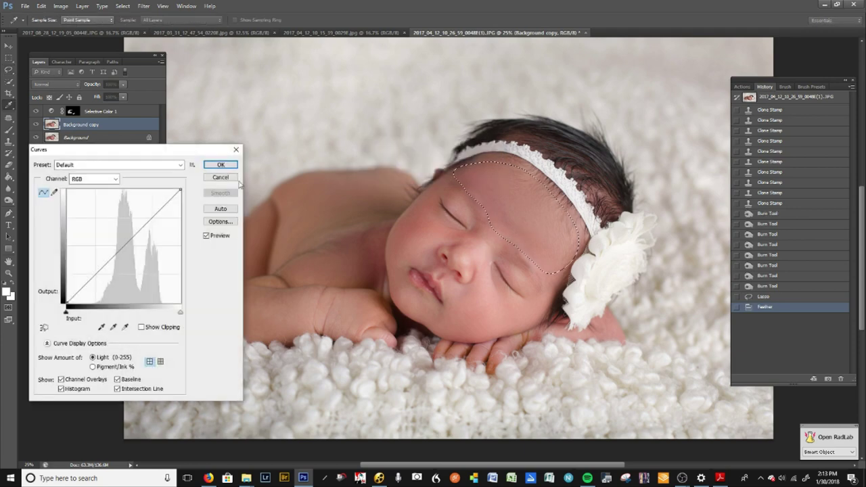
drag(178, 150, 766, 149)
drag(720, 238, 721, 231)
Lower the Blue channel midtones of the forehead slightly, from input 139 to output 134, apply the Curves adjustment and deselect
click(697, 176)
click(695, 208)
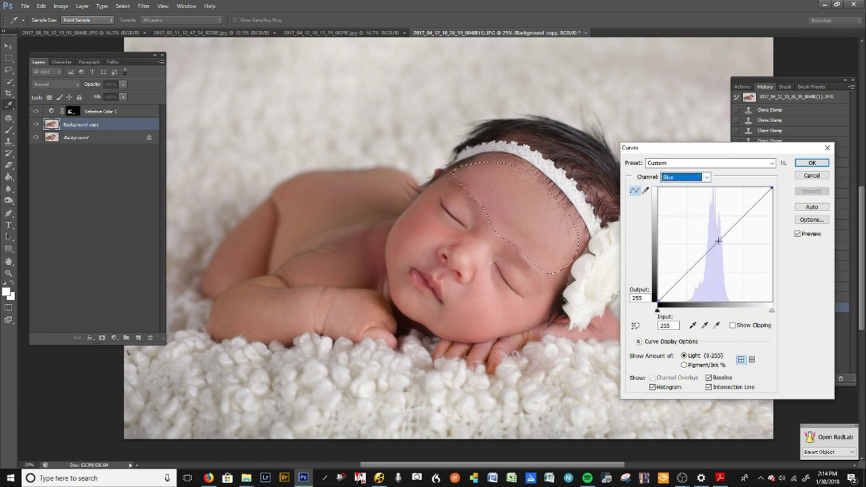
click(718, 244)
drag(718, 244, 720, 242)
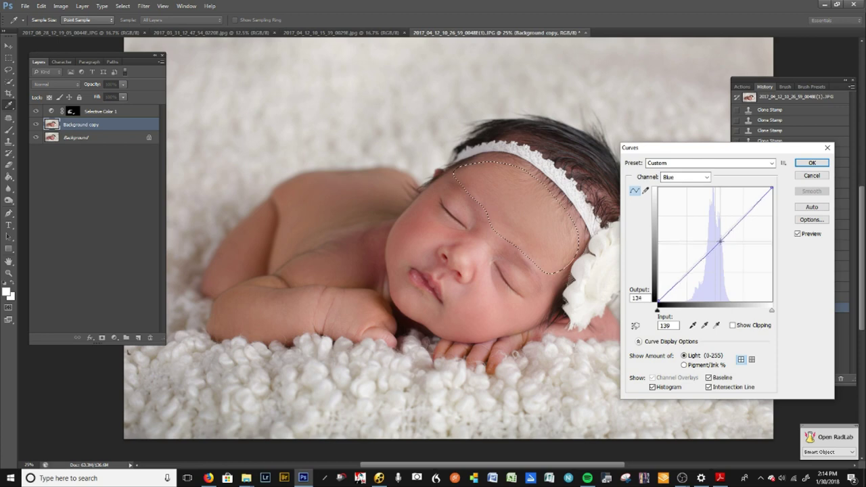
click(812, 162)
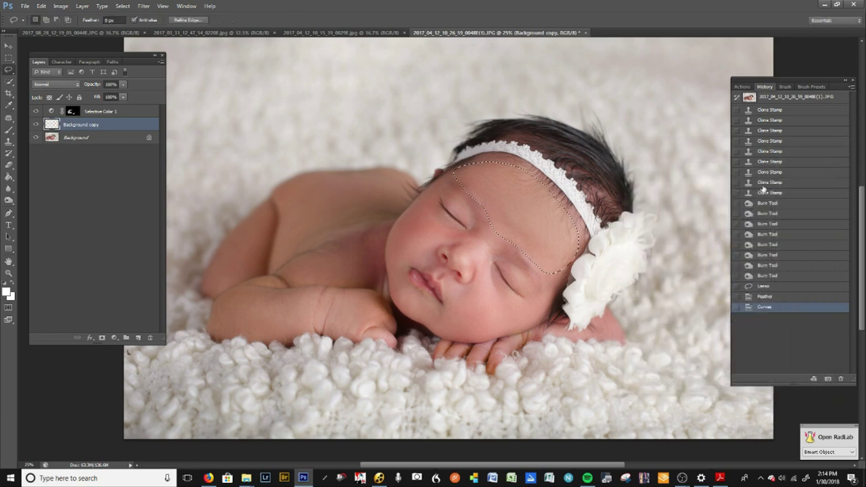
key(ctrl+d)
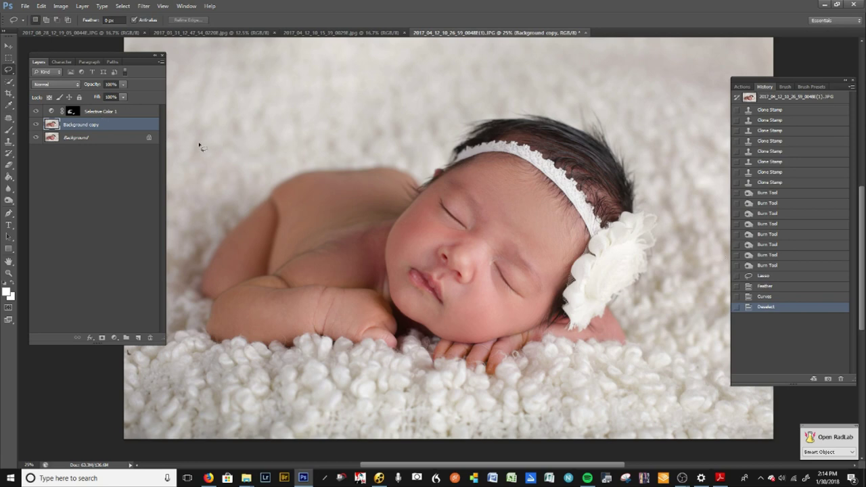
Step back and forward through the latest history states to compare the forehead before and after the Curves correction
key(ctrl+alt+z)
key(ctrl+alt+z)
key(ctrl+shift+z)
key(ctrl+shift+z)
key(ctrl+z)
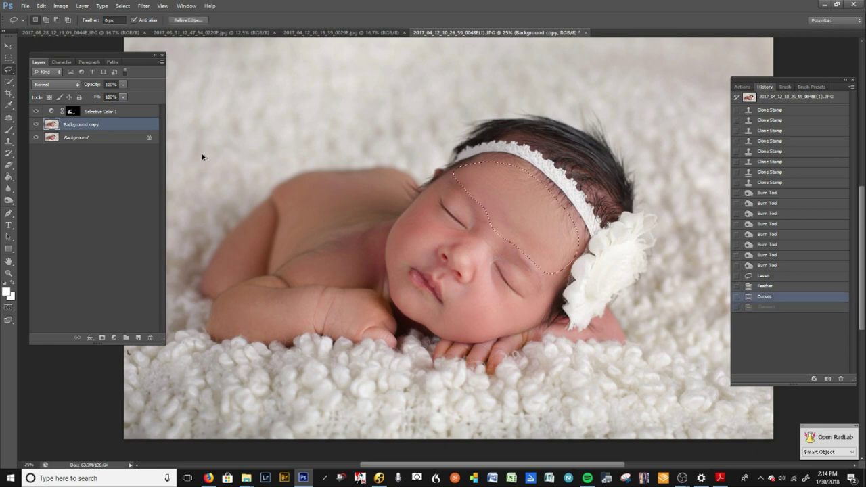
key(ctrl+z)
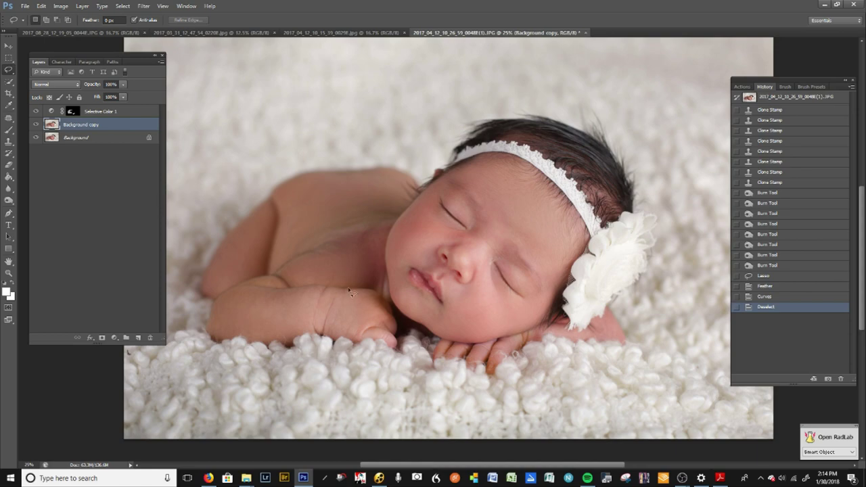
Clean up the skin on the fingers beneath the cheek with the Clone Stamp tool, using a small brush and nearby skin samples
key(ctrl+plus)
key(ctrl+plus)
key(ctrl+plus)
key(ctrl+plus)
mouse_move(580, 352)
mouse_down()
mouse_move(497, 311)
mouse_move(414, 299)
mouse_move(521, 248)
mouse_up()
key(s)
key(bracketleft)
key(bracketleft)
key(bracketleft)
alt+click(360, 301)
drag(355, 315, 355, 315)
alt+click(353, 316)
click(358, 313)
click(358, 318)
alt+click(355, 316)
click(356, 316)
click(352, 311)
key(bracketleft)
alt+click(340, 314)
click(338, 321)
click(339, 318)
click(336, 327)
click(342, 319)
click(346, 312)
click(342, 318)
key(bracketleft)
click(343, 316)
click(349, 315)
click(358, 315)
click(352, 315)
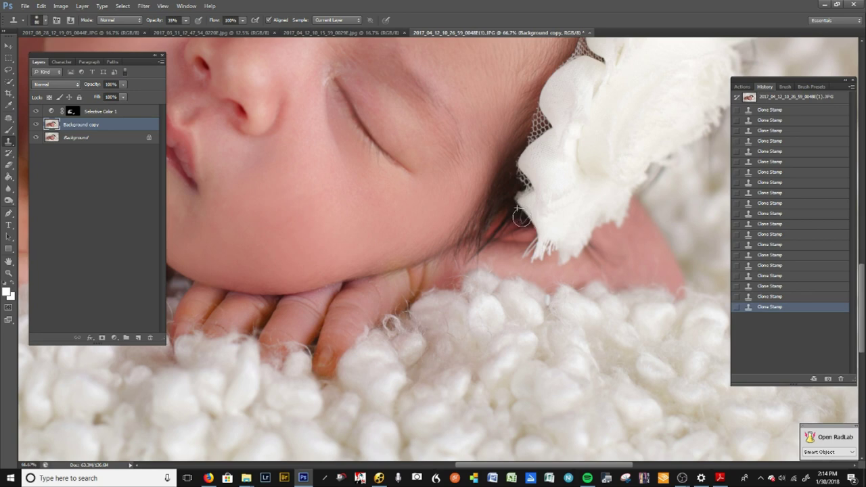
drag(521, 218, 523, 215)
Apply Smart Sharpen to the Background copy layer with a radius of 2.1 px and a reduced amount
key(ctrl+minus)
key(ctrl+minus)
key(ctrl+minus)
key(ctrl+minus)
key(ctrl+minus)
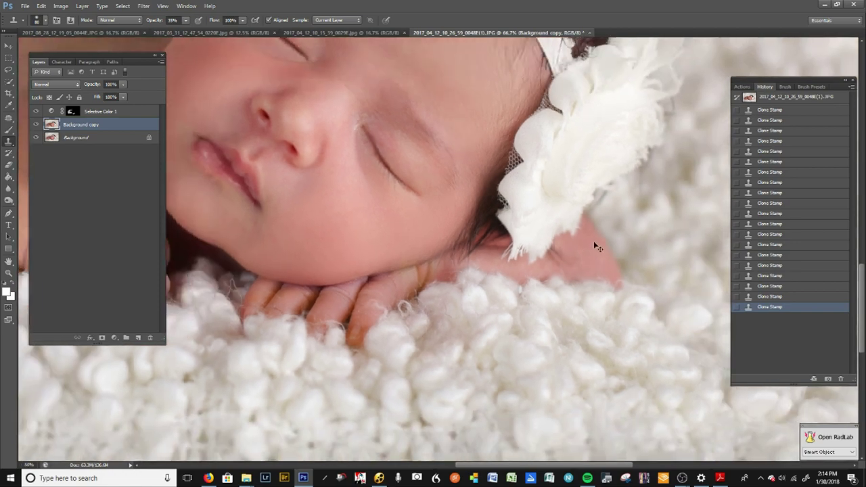
scroll(589, 213, up, 2)
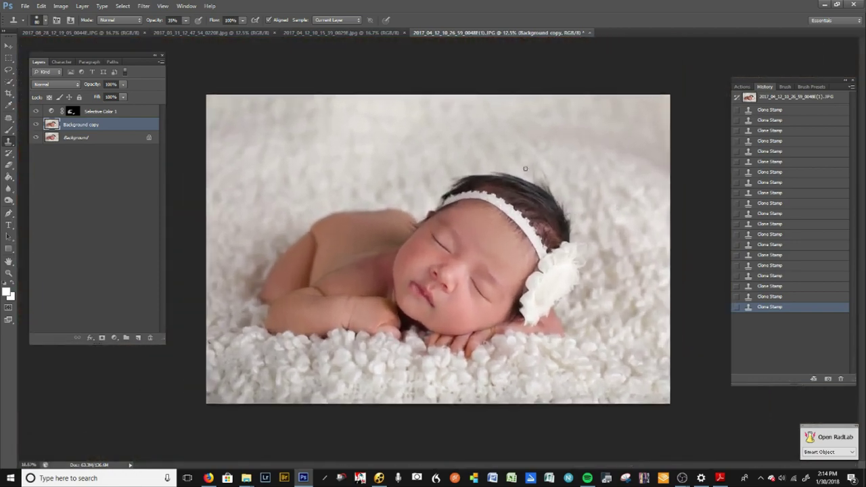
click(144, 6)
mouse_move(168, 141)
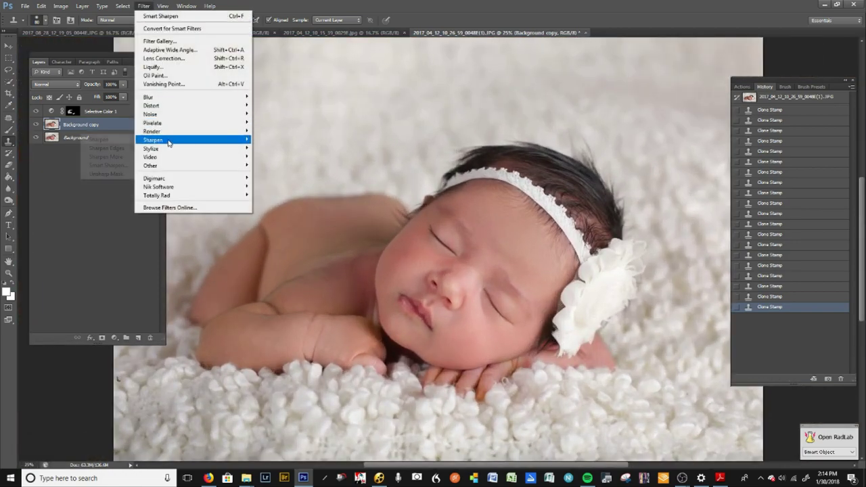
click(106, 165)
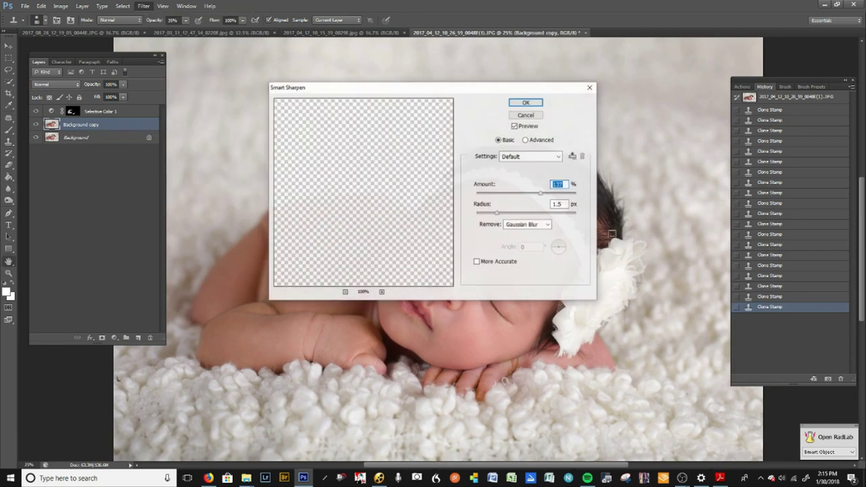
click(346, 292)
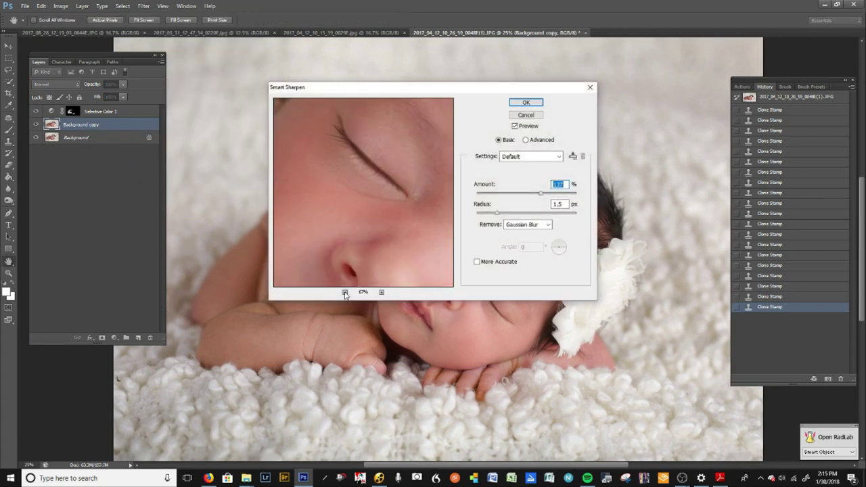
click(346, 291)
drag(499, 214, 502, 214)
drag(540, 194, 531, 198)
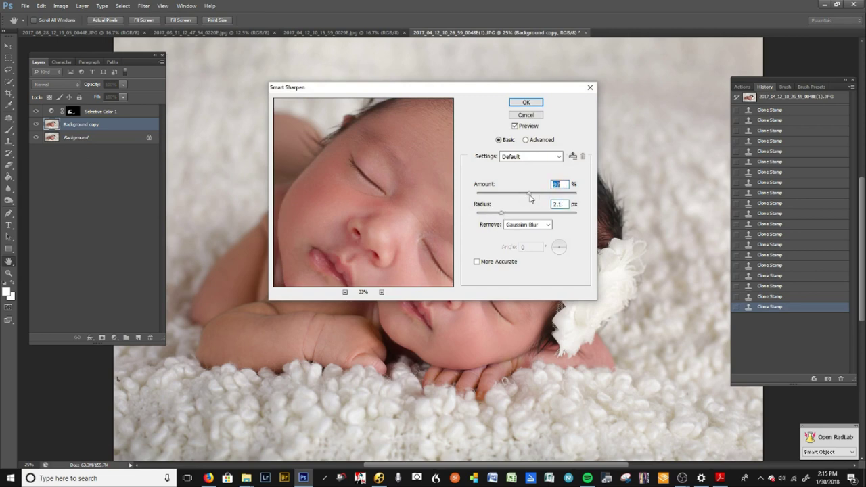
click(527, 102)
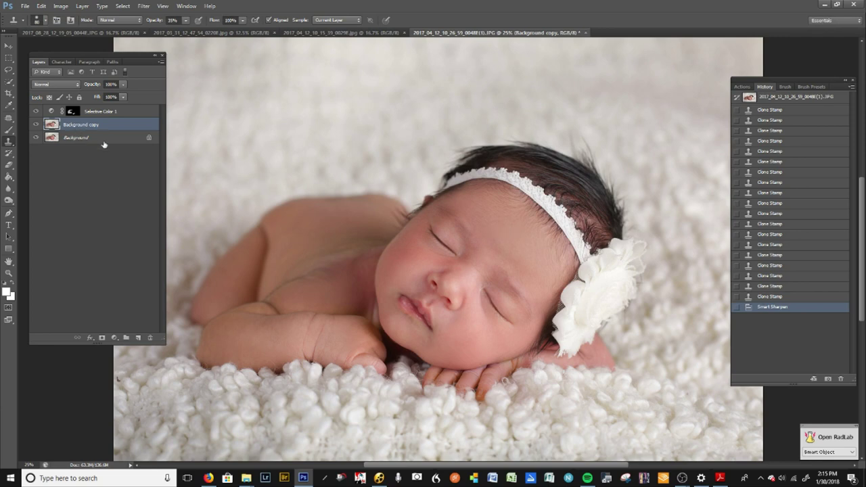
Add a Curves adjustment layer above Background copy and raise the RGB curve's upper tones from input 166 to output 175
click(115, 338)
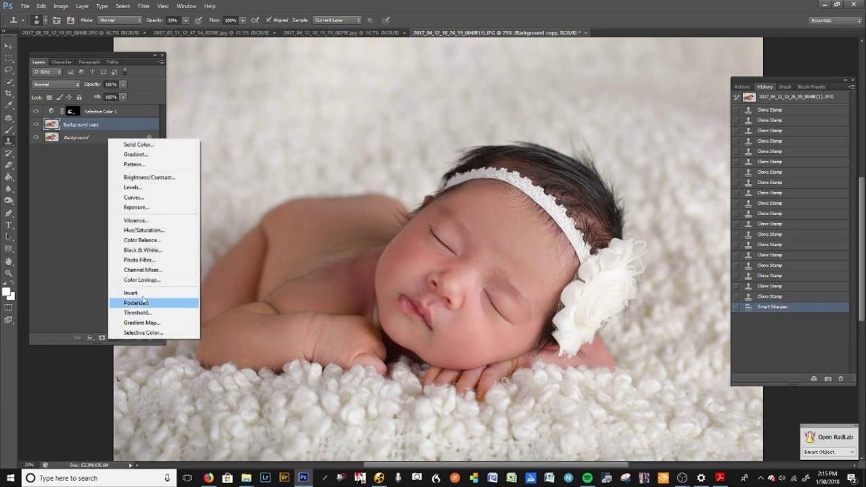
click(65, 338)
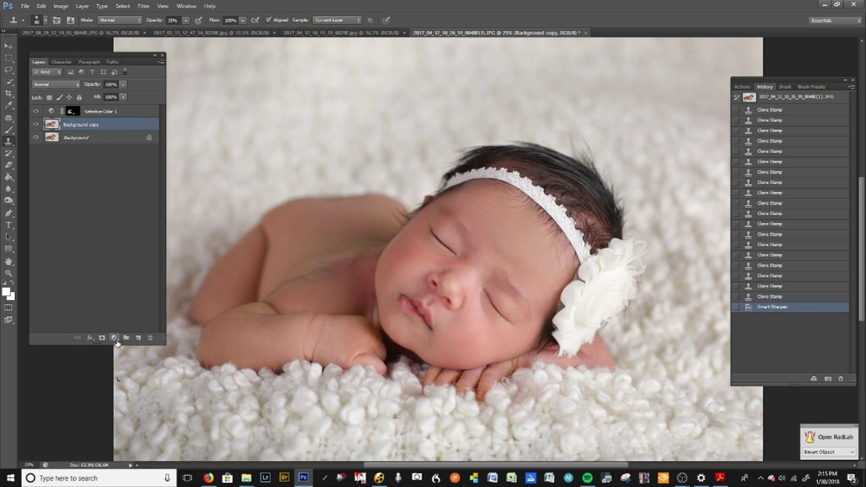
click(114, 338)
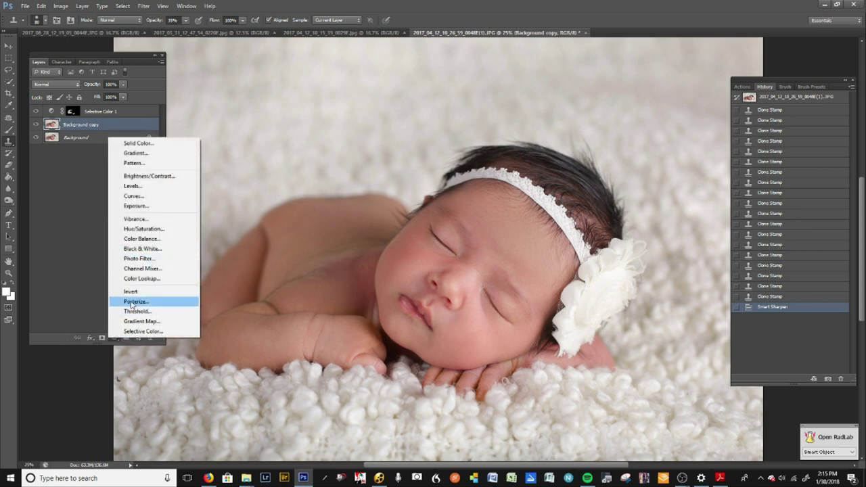
click(132, 197)
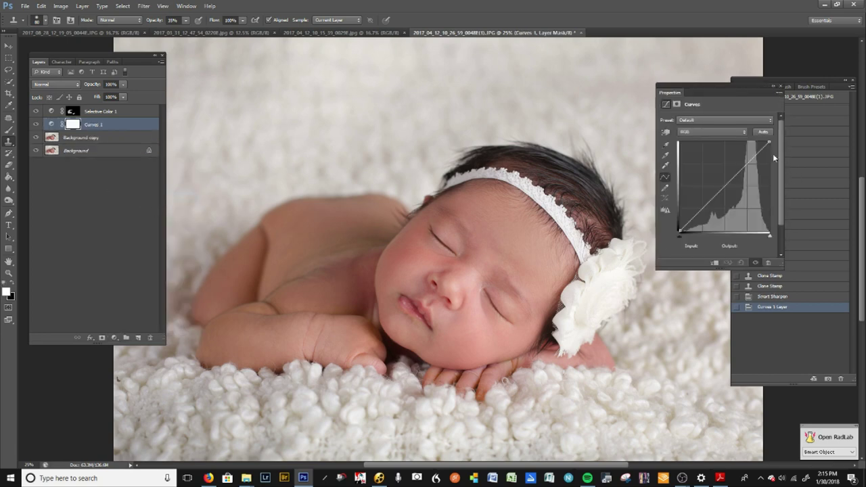
drag(734, 179, 738, 170)
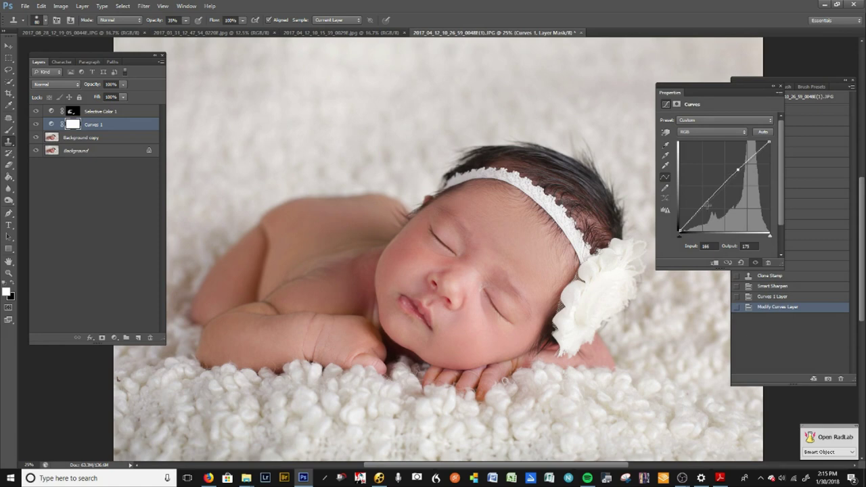
Add a shadow point to the RGB curve, lift it slightly above the diagonal, and close the adjustment's settings
drag(703, 205, 704, 208)
drag(703, 208, 704, 209)
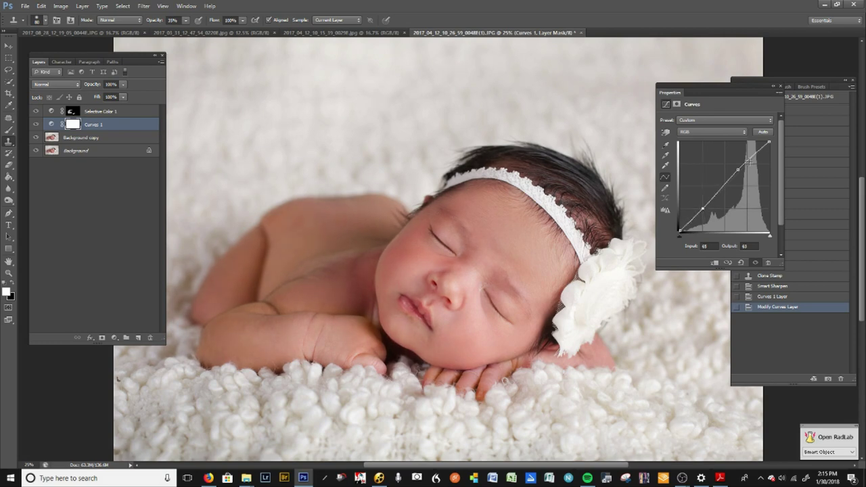
mouse_move(769, 141)
mouse_down()
mouse_move(750, 141)
mouse_move(769, 142)
mouse_move(769, 151)
mouse_move(769, 140)
mouse_up()
drag(704, 207, 706, 206)
drag(704, 207, 702, 205)
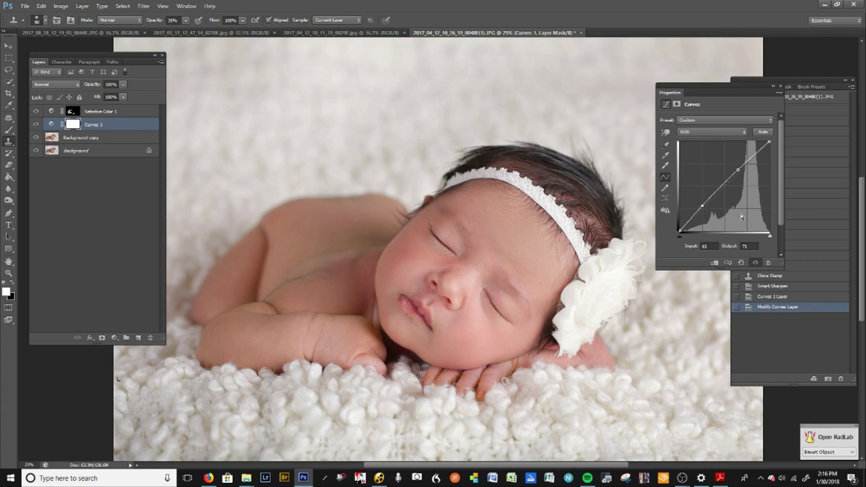
click(780, 88)
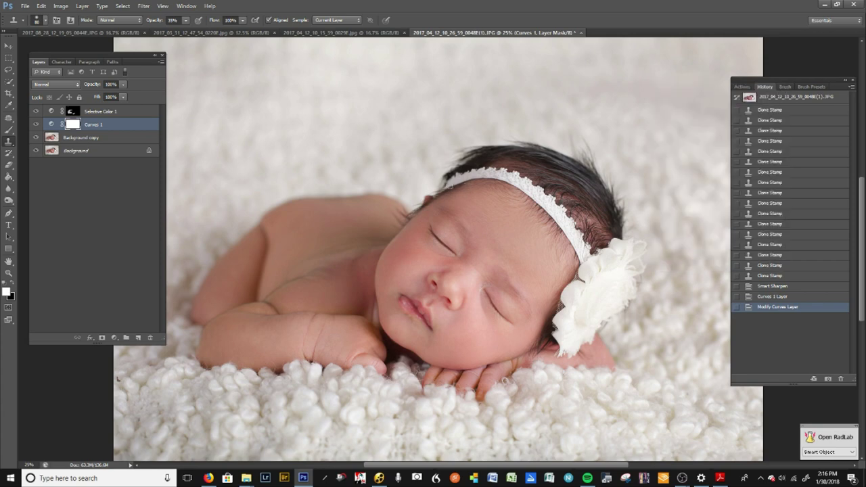
Merge all visible layers and save the portrait as a JPEG named 2017_04_12_10_26_59_0048E(c2
key(ctrl+minus)
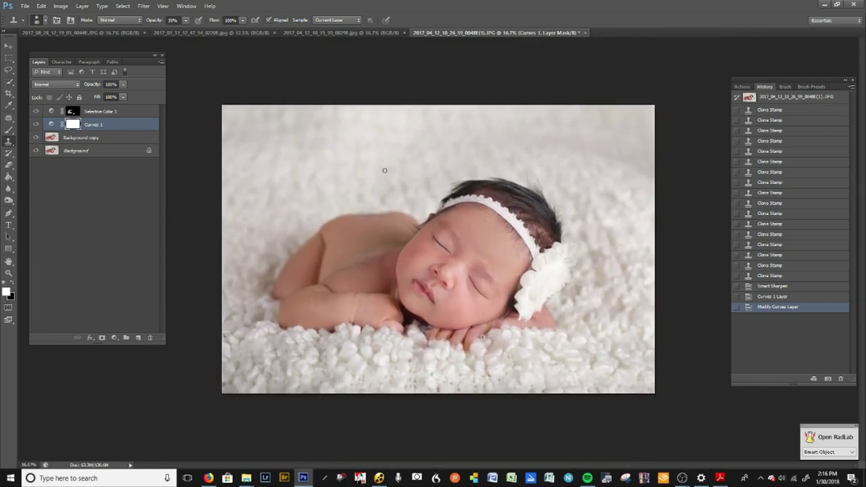
key(ctrl+shift+e)
key(ctrl+shift+s)
click(481, 225)
key(BackSpace)
key(BackSpace)
text(c2)
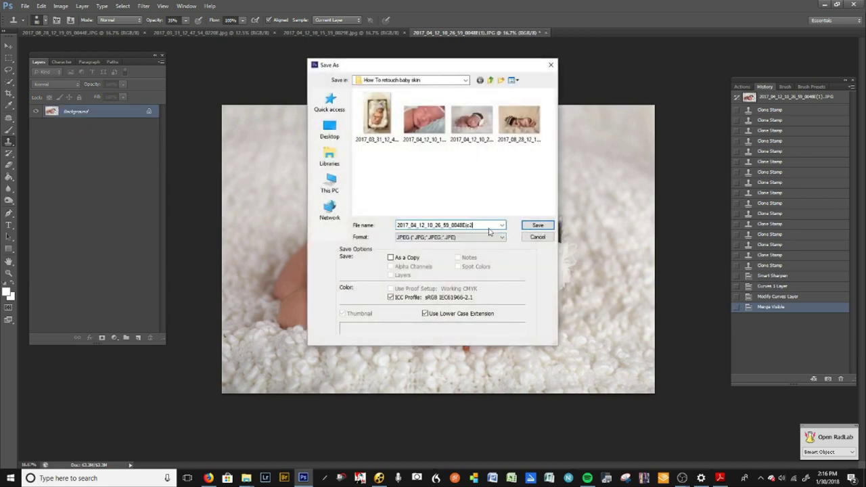
key(Return)
key(Return)
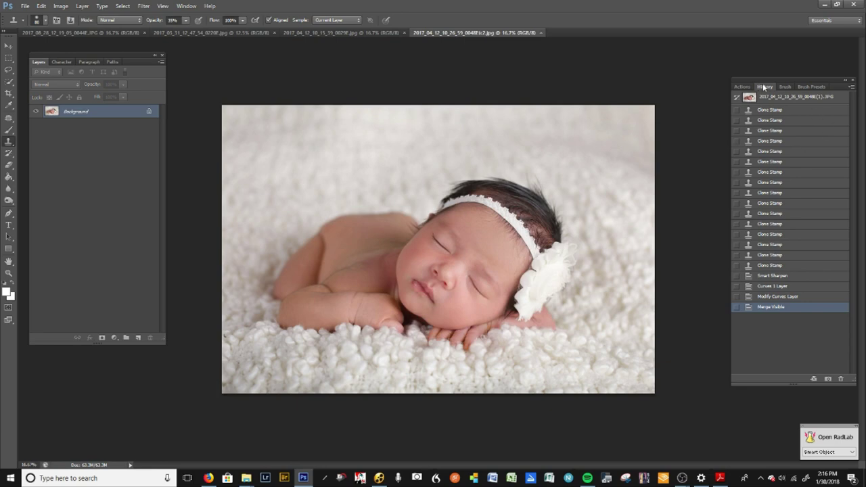
Compare the original opening snapshot with the merged final state twice in the history, ending on the merged state
drag(763, 81, 754, 80)
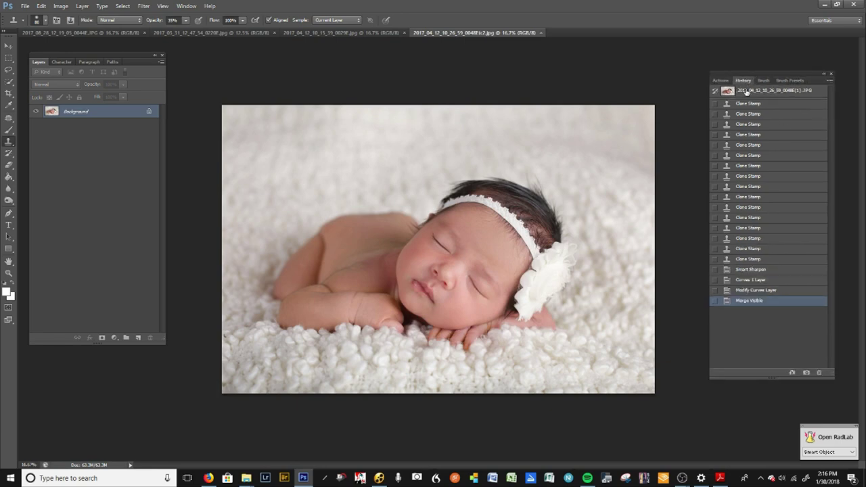
click(770, 92)
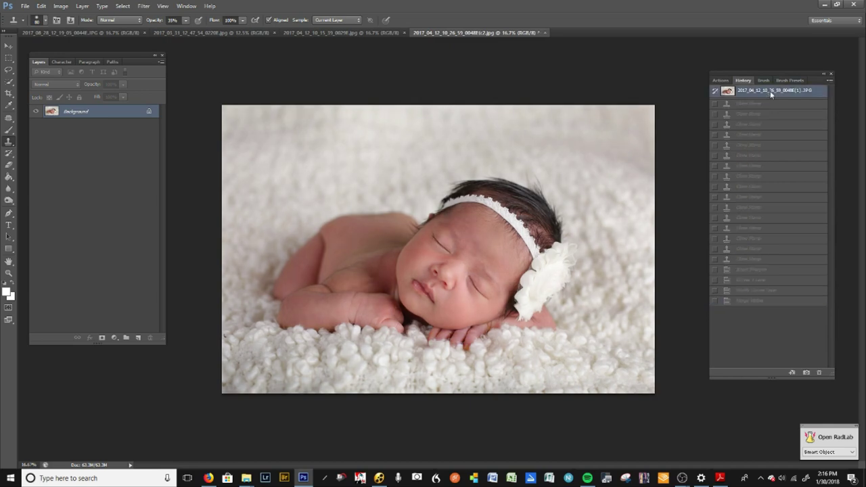
click(755, 299)
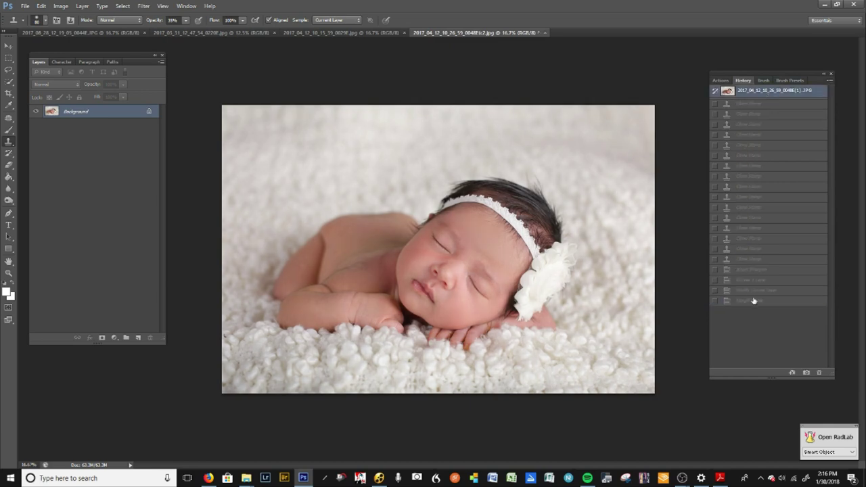
click(769, 93)
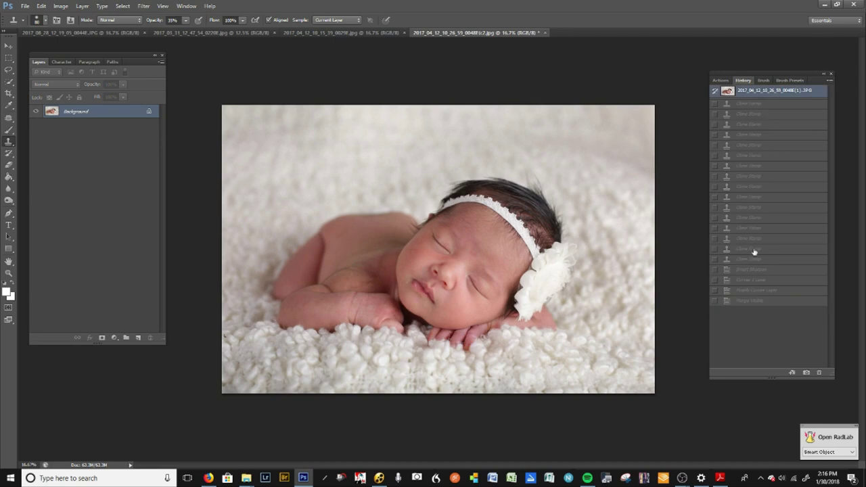
click(757, 301)
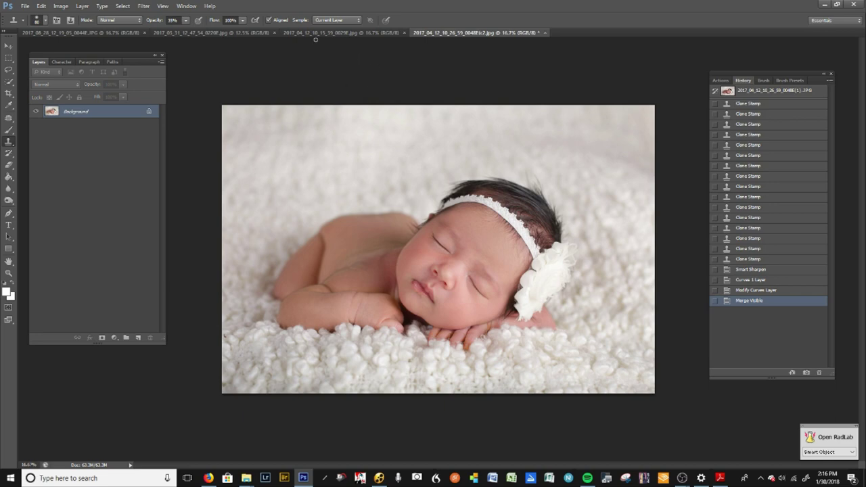
Look through the other open newborn photos and return to the retouched headband portrait
click(307, 29)
click(243, 29)
click(102, 32)
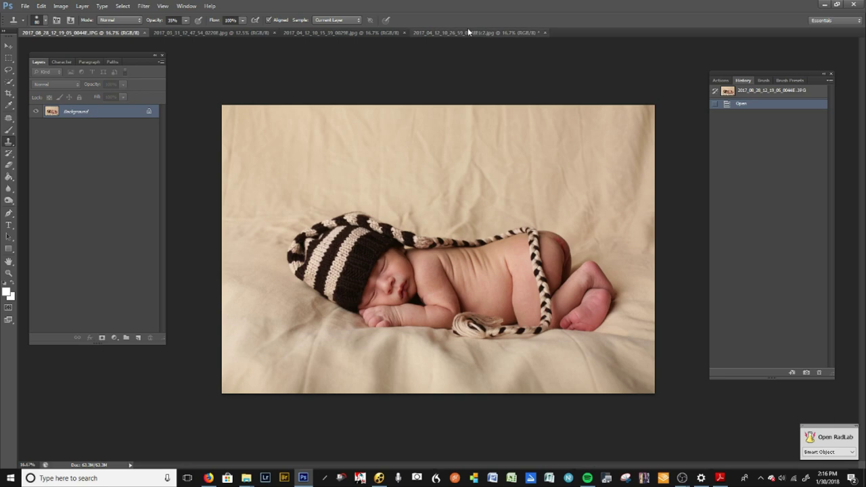
click(467, 30)
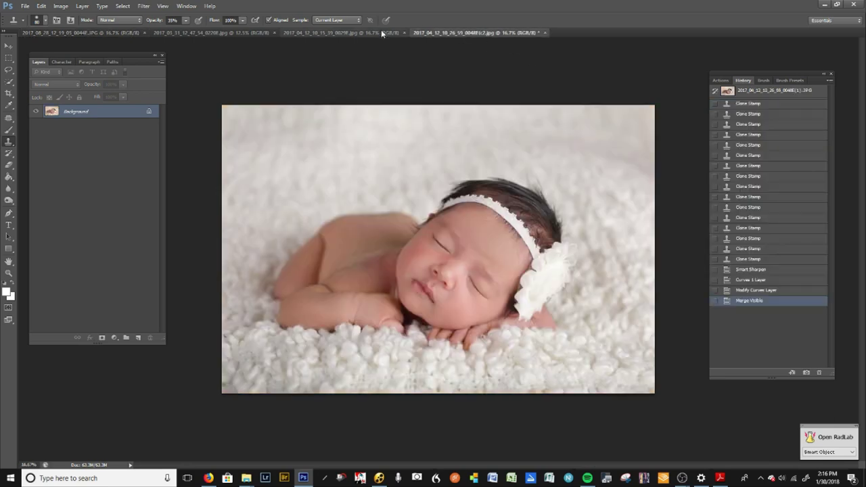
click(342, 32)
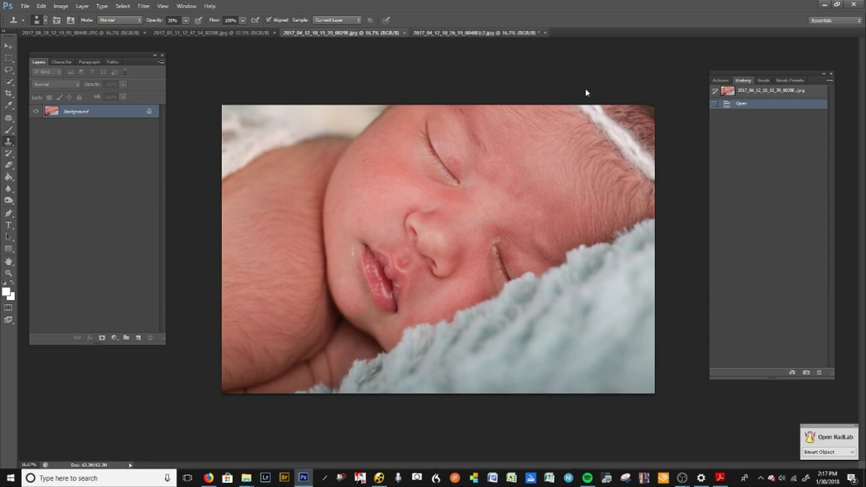
key(ctrl+Tab)
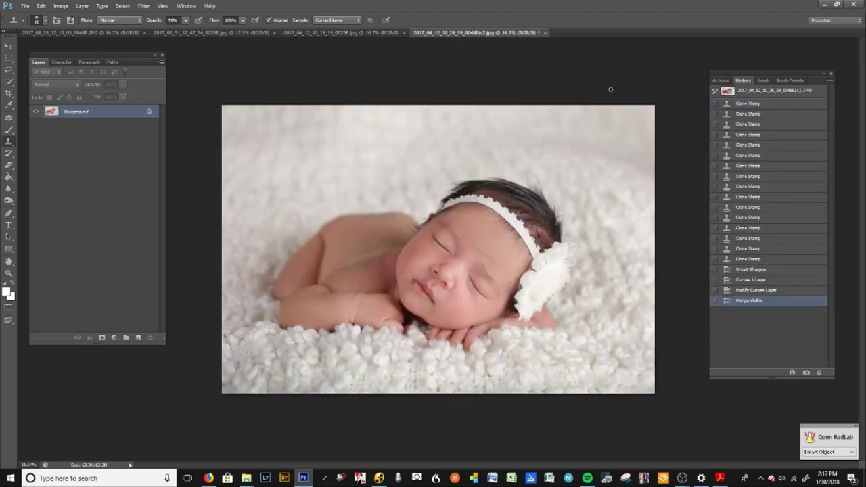